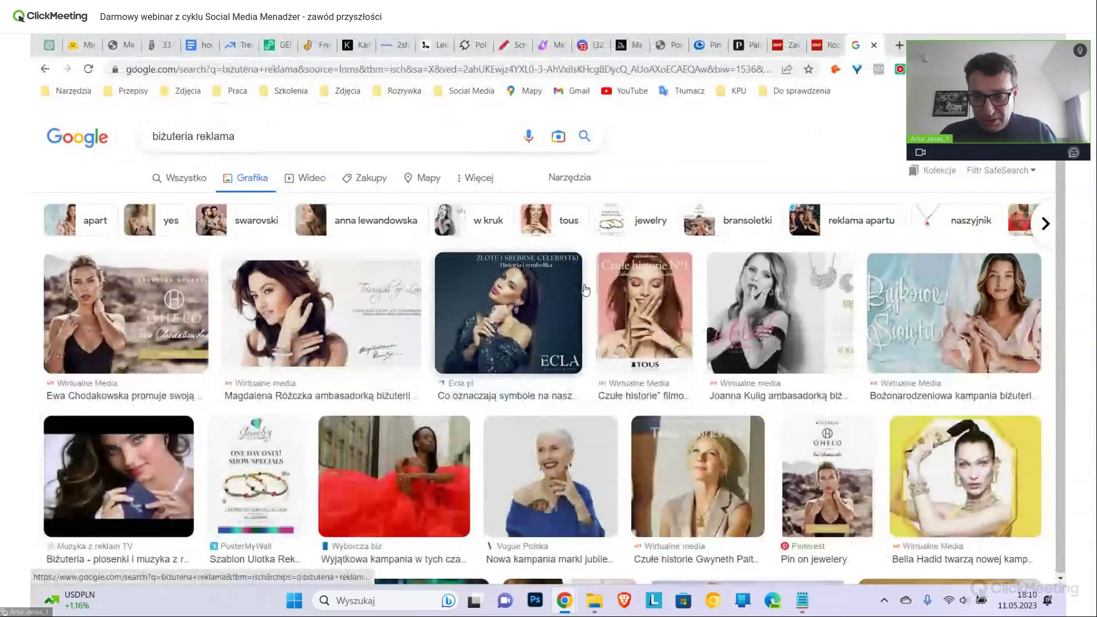
Browse the "biżuteria reklama" image results and preview the Unico Polkowice jewellery advertising photo with gold ornaments
scroll(584, 284, down, 2)
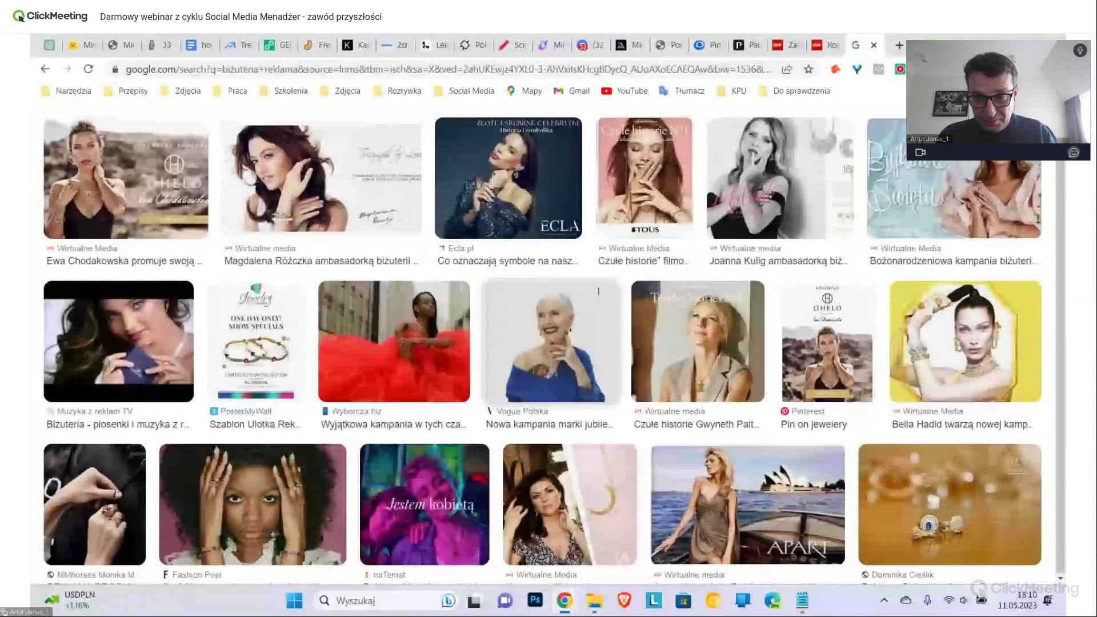
scroll(646, 319, down, 1)
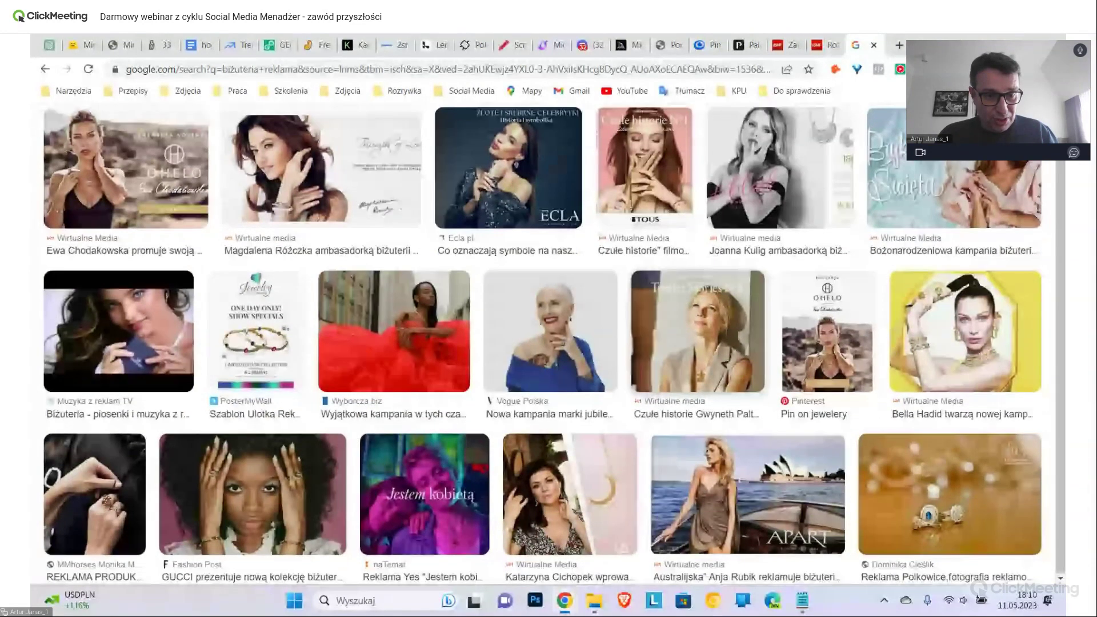
scroll(645, 318, down, 7)
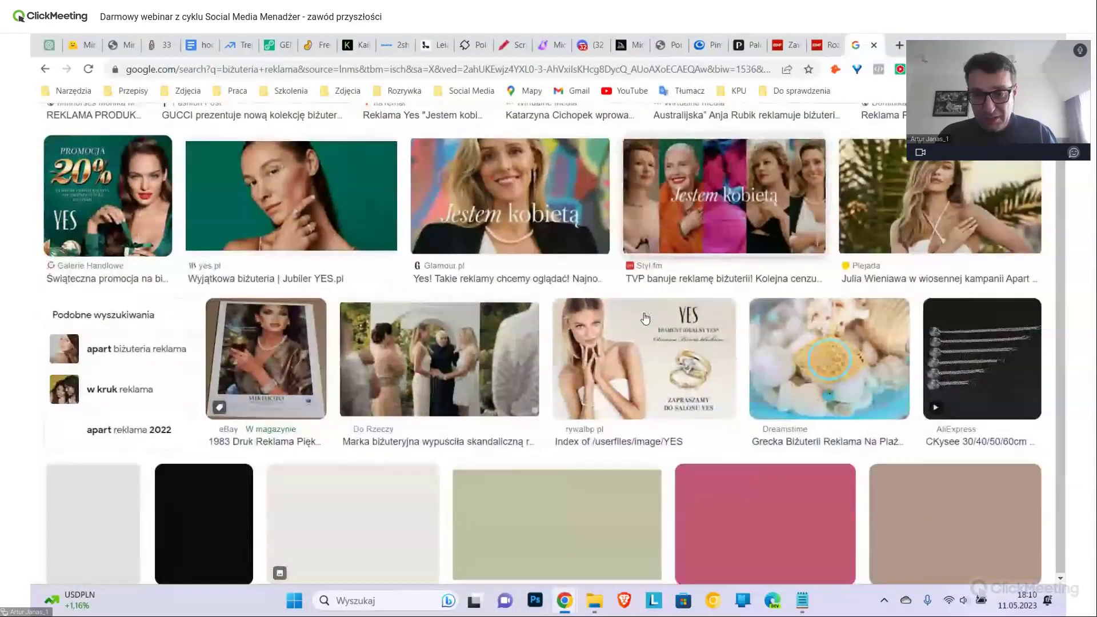
scroll(646, 318, down, 1)
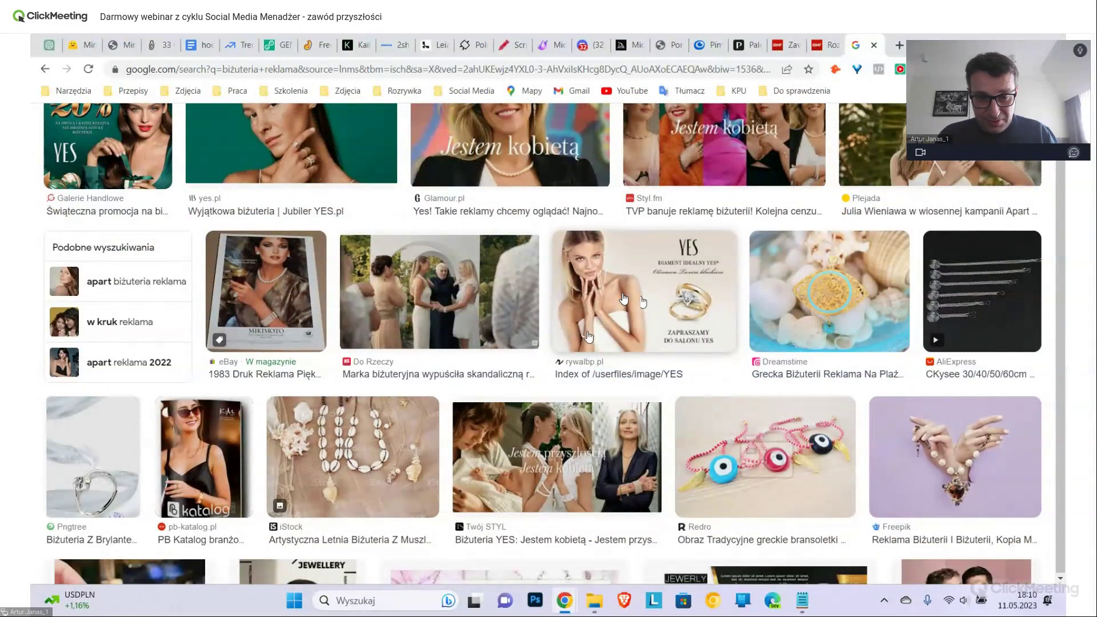
scroll(643, 301, down, 1)
scroll(643, 301, down, 3)
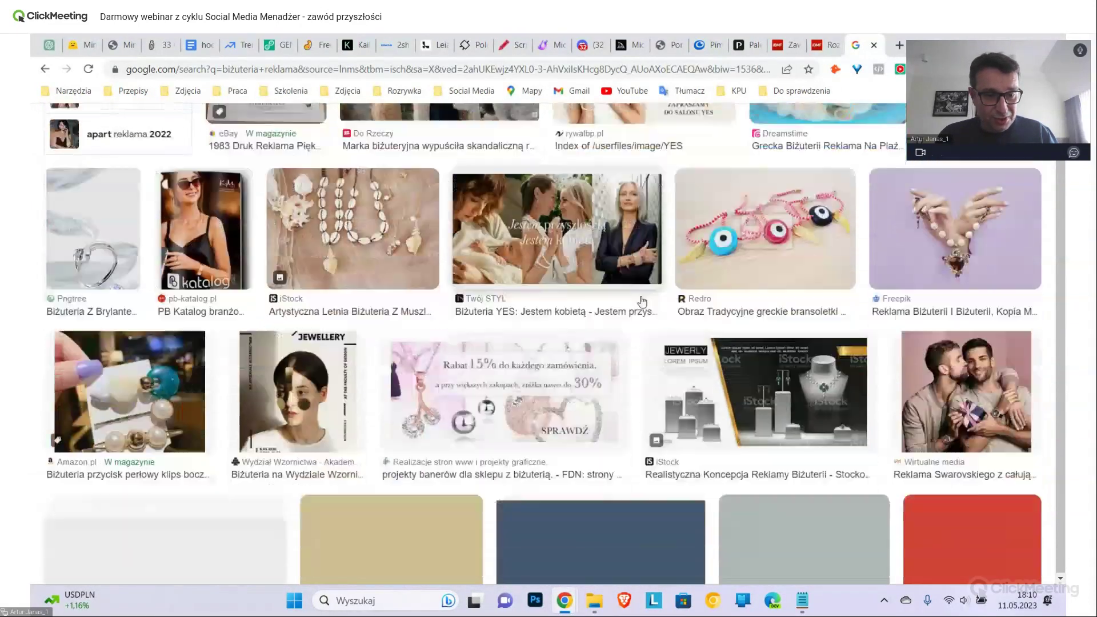
scroll(643, 301, down, 1)
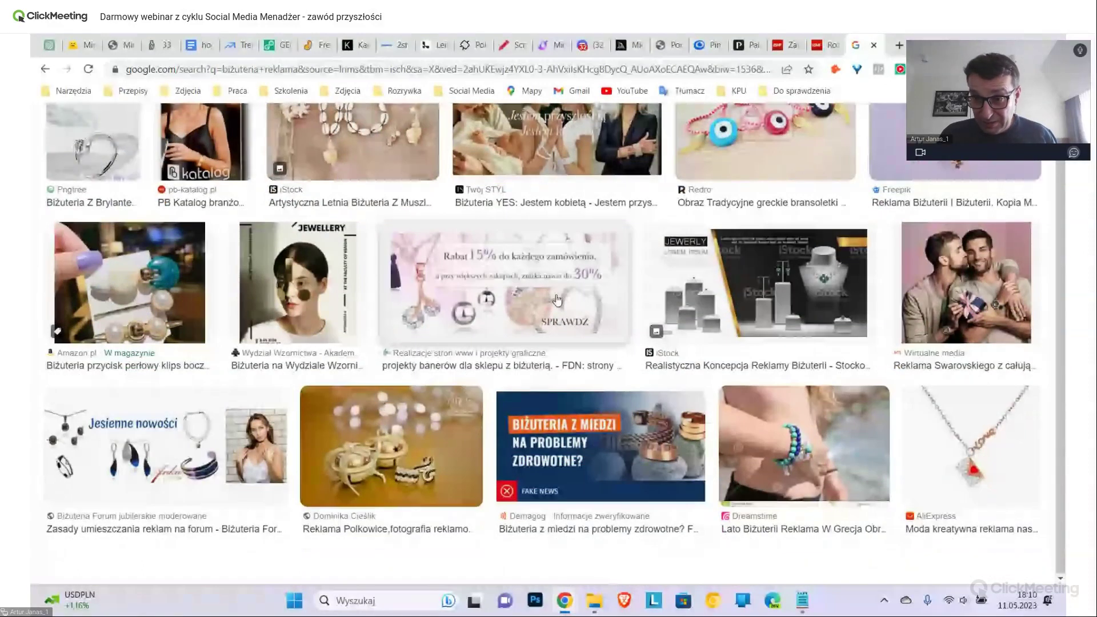
scroll(558, 300, down, 1)
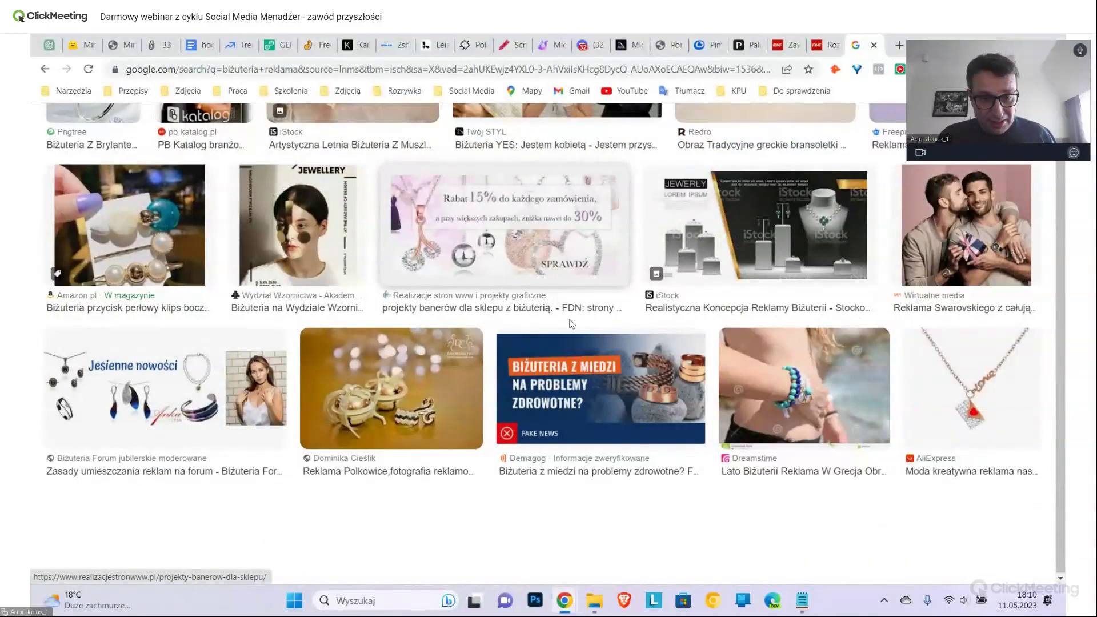
click(386, 351)
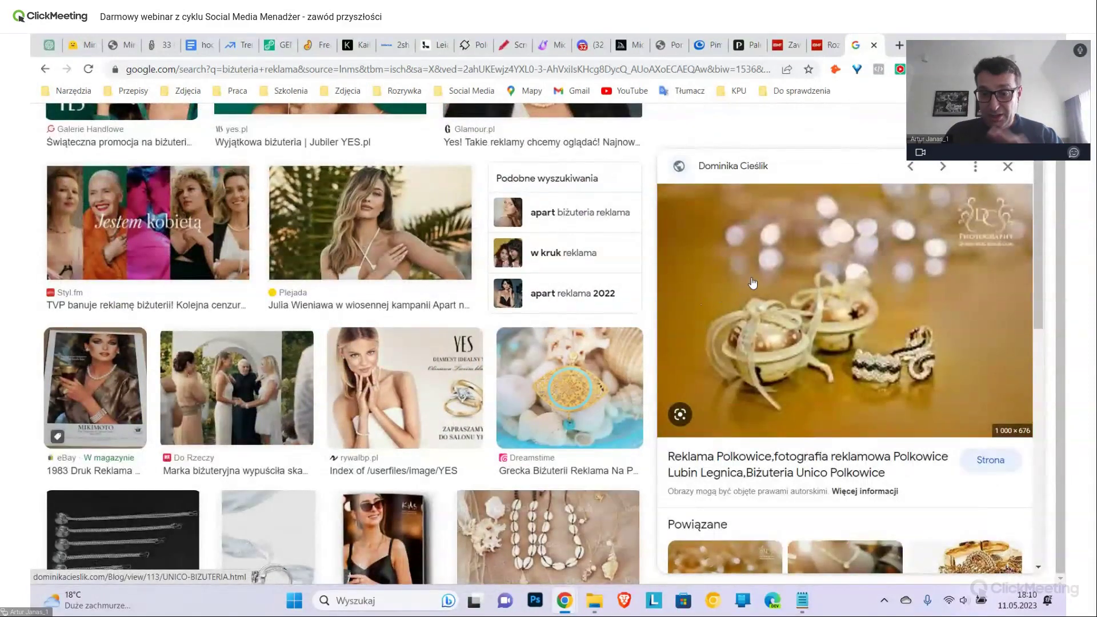
scroll(766, 280, down, 2)
scroll(795, 274, up, 2)
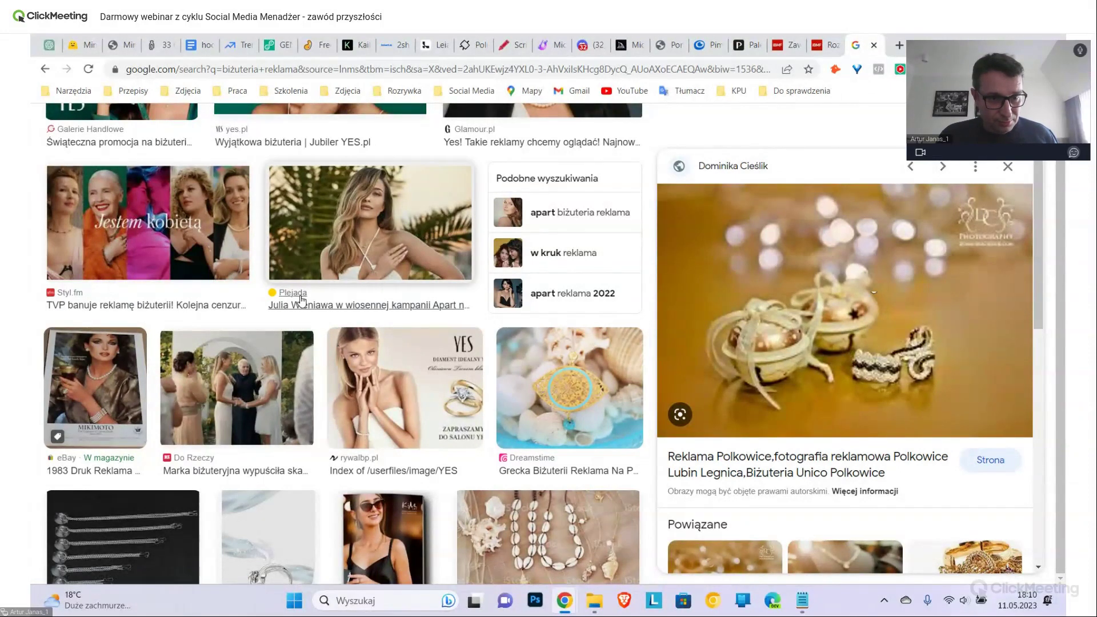
scroll(371, 228, down, 4)
scroll(569, 174, down, 5)
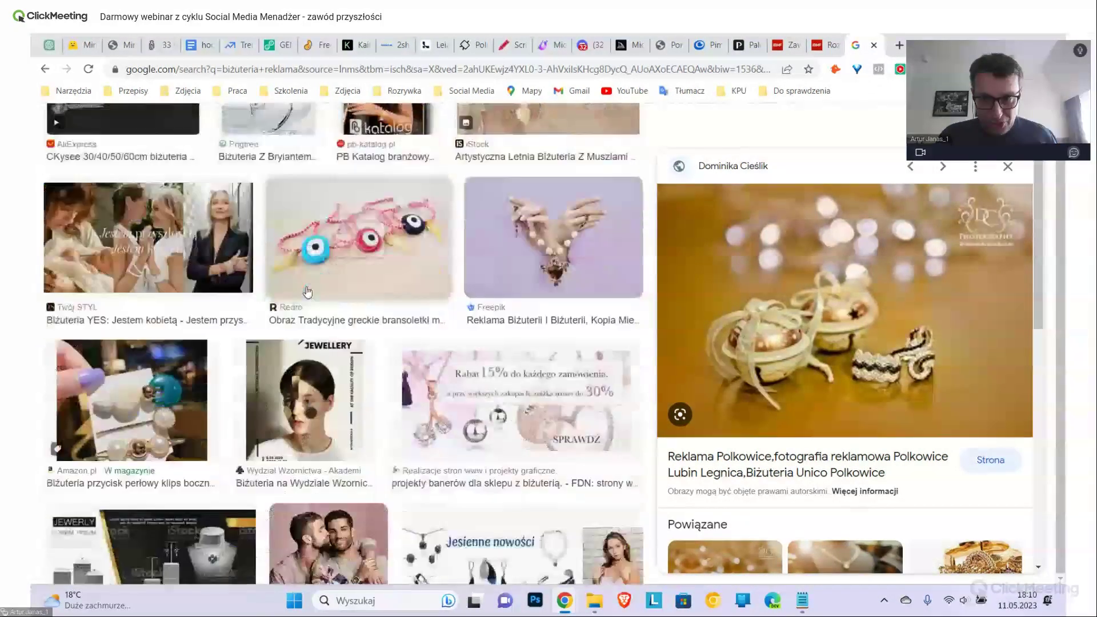
right_click(740, 262)
click(761, 389)
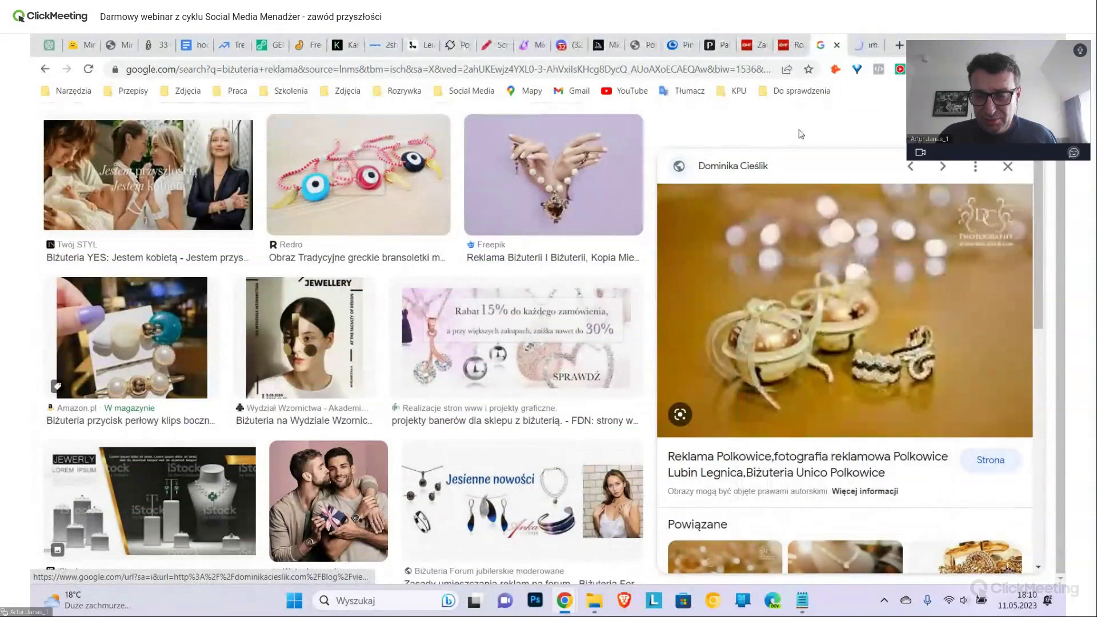
click(864, 46)
click(873, 46)
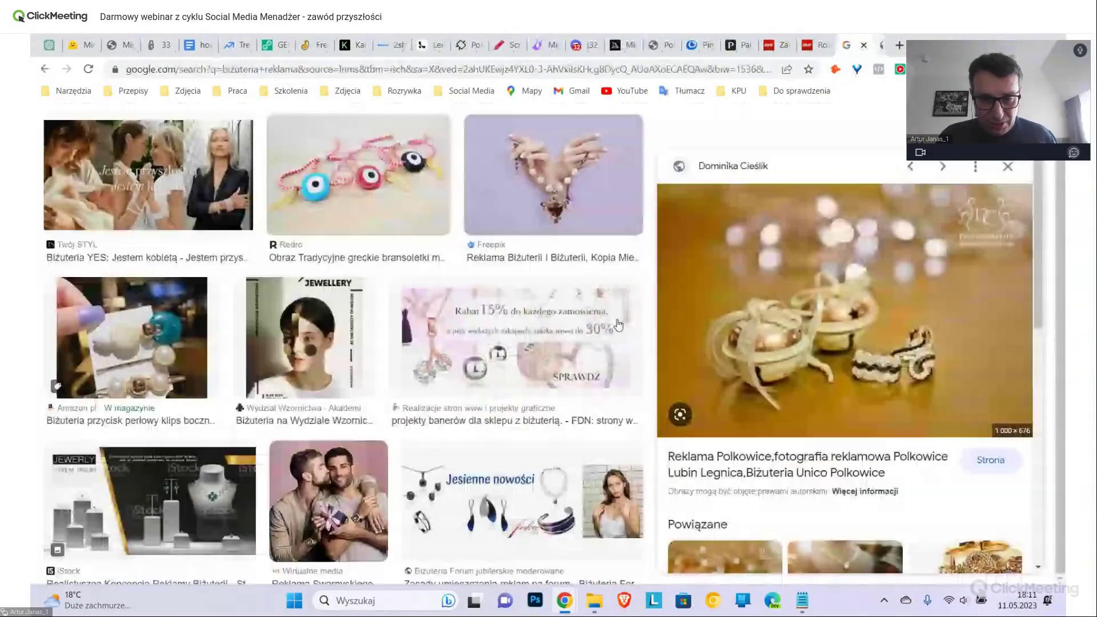
Go through the preview's related images to the Biznesowa wiedza photo of rings displayed at a jeweller's
scroll(628, 342, down, 1)
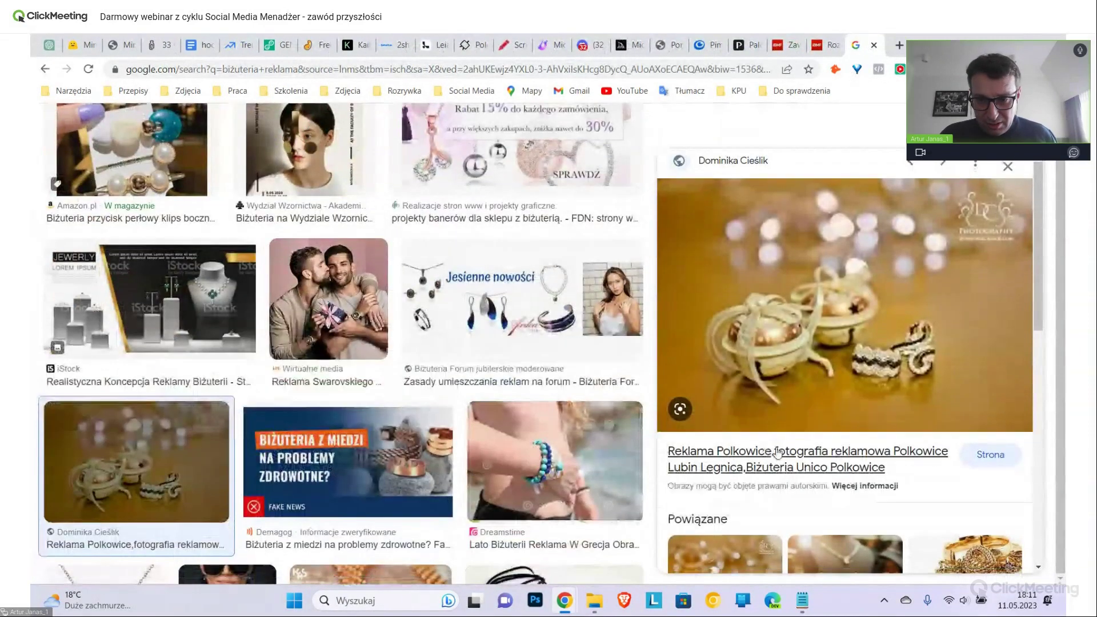
scroll(767, 452, down, 3)
click(699, 381)
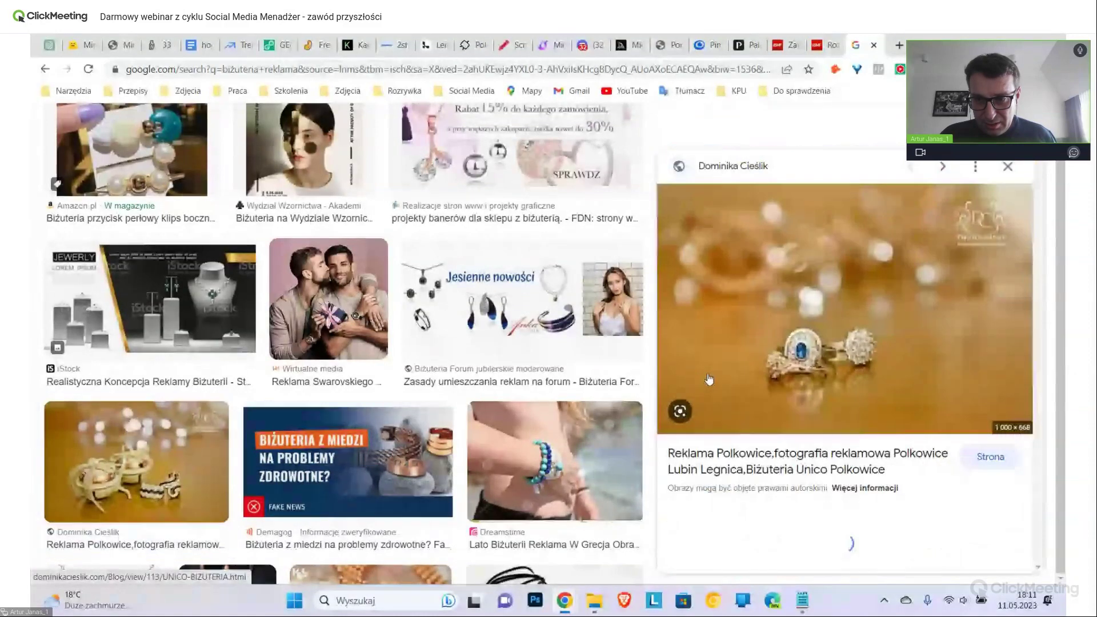
scroll(793, 324, down, 5)
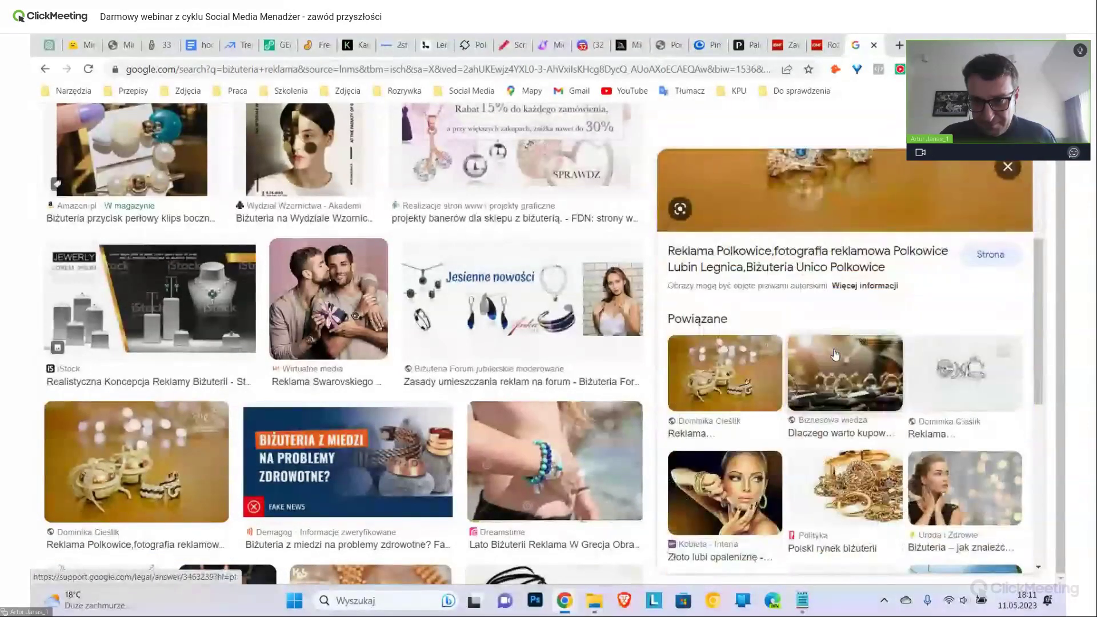
click(886, 358)
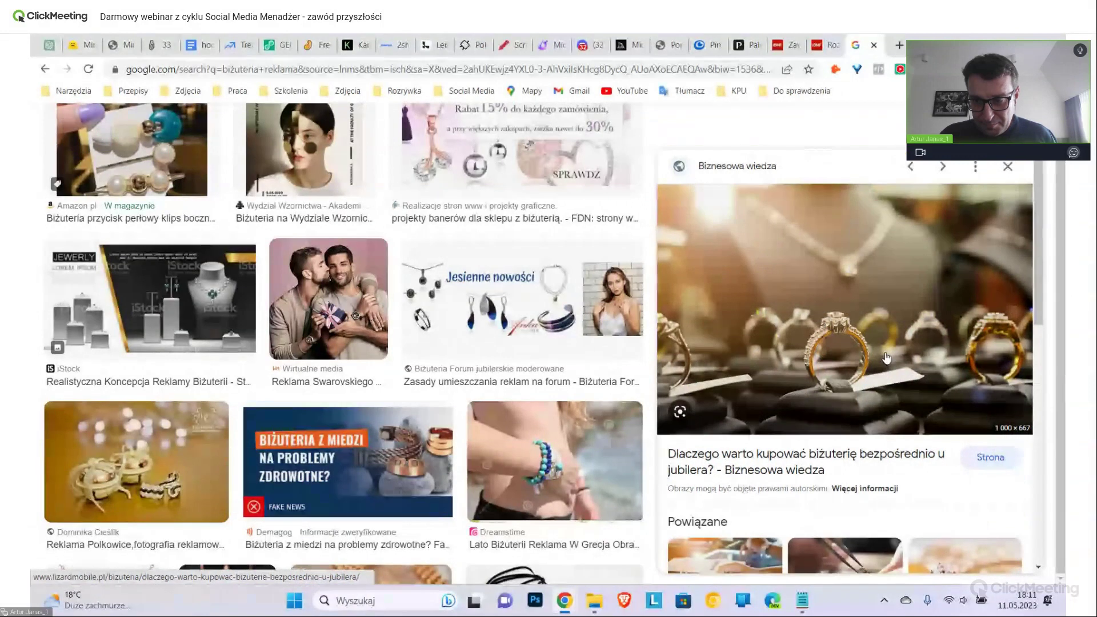
Open the previewed ring photo as a standalone image in a new browser tab and switch to it
right_click(856, 294)
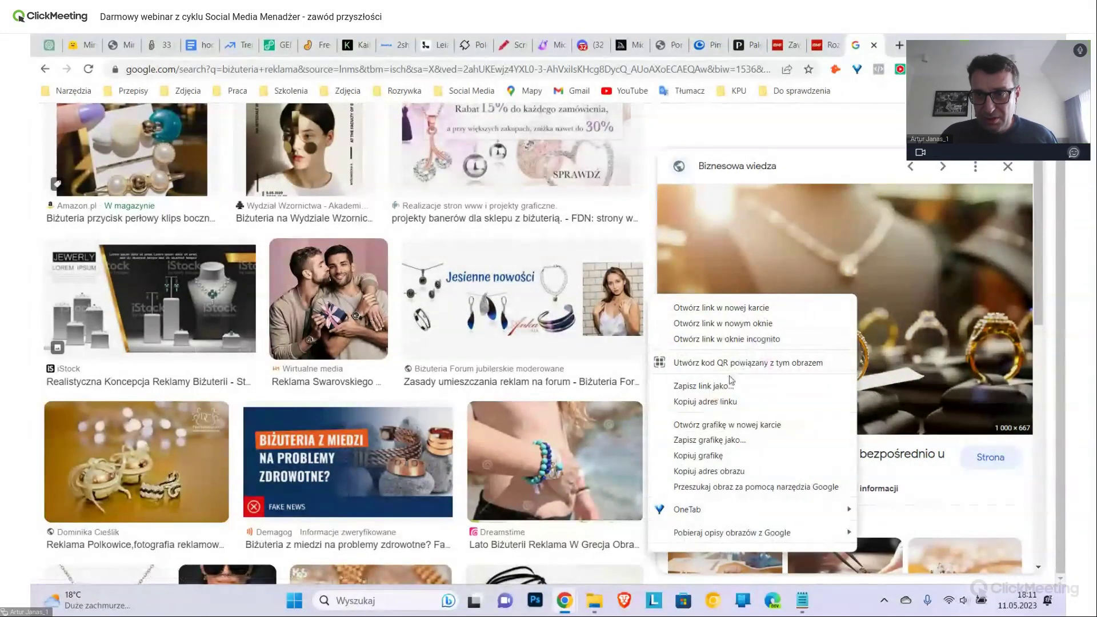
click(727, 424)
click(858, 45)
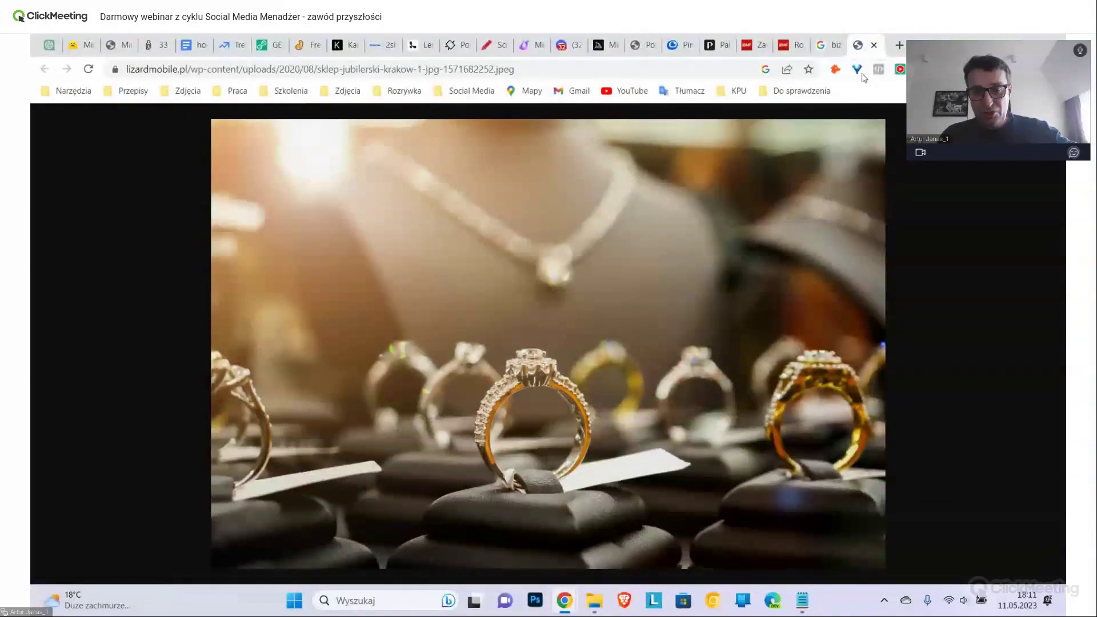
Save the ring photo as a JPEG named pobrane in Nowy folder, replacing the existing file of that name
right_click(677, 269)
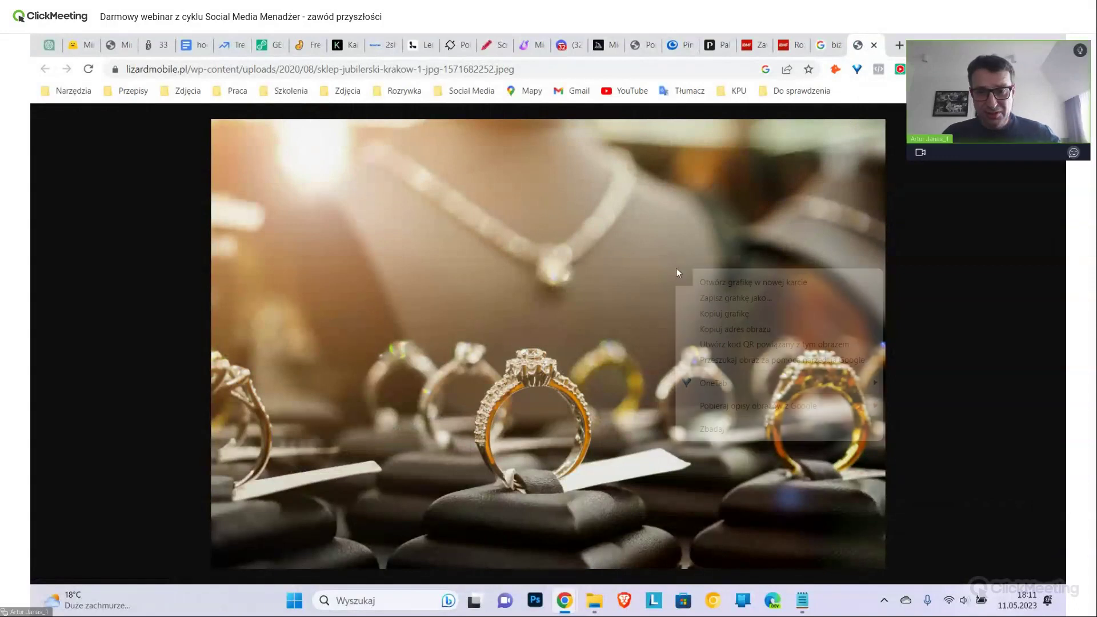
click(706, 301)
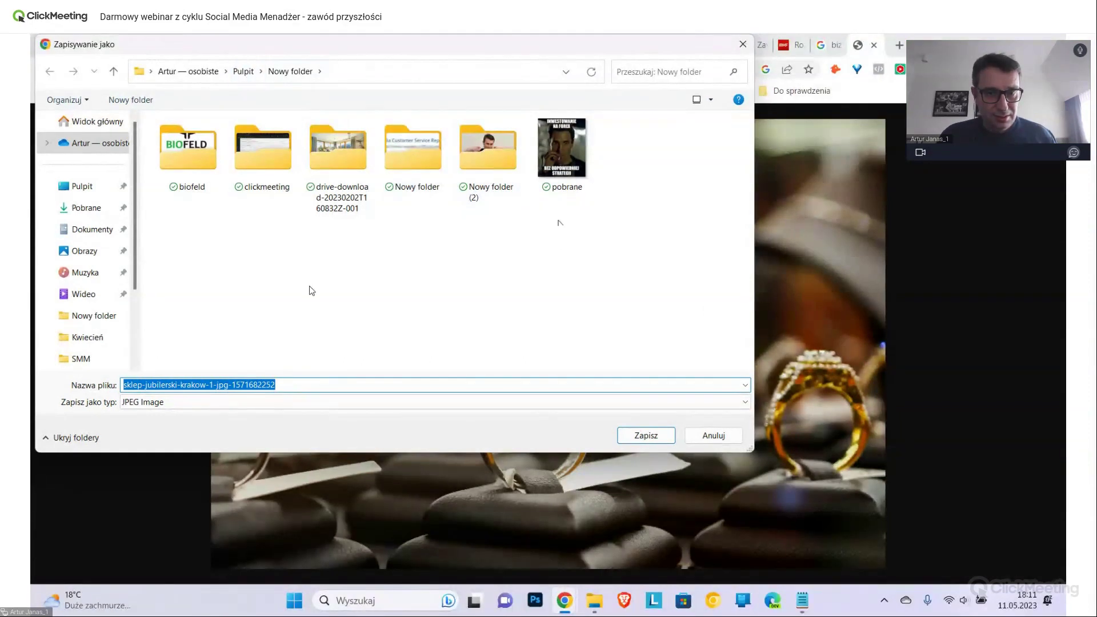
click(557, 161)
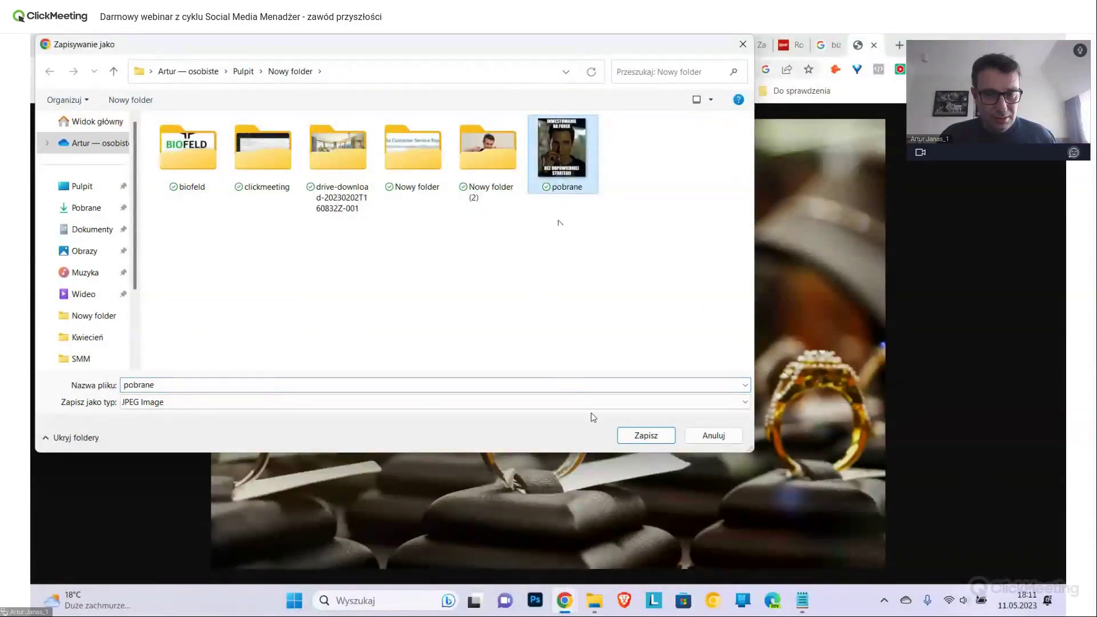
click(646, 436)
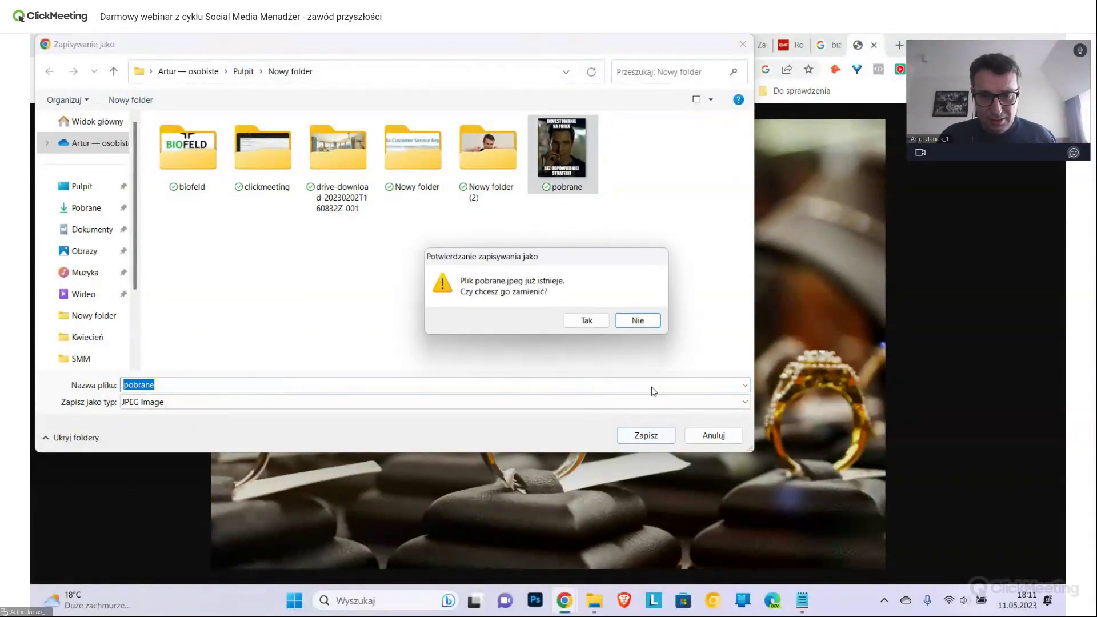
click(582, 314)
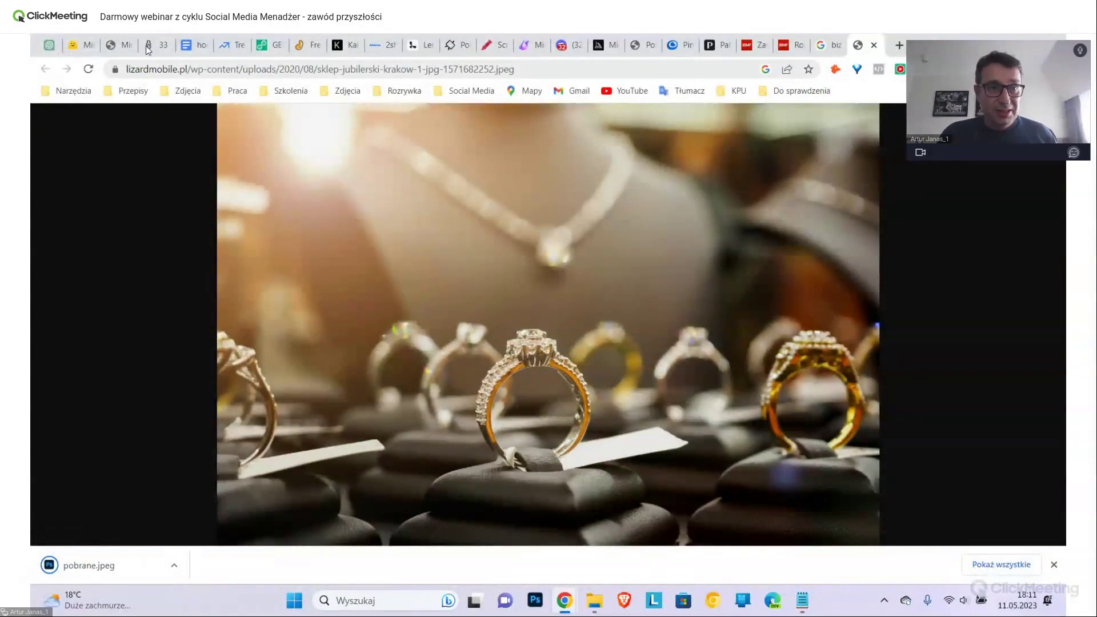
Copy the web address of the MiniGPT-4 demo on Hugging Face and post it in the ClickMeeting webinar chat
click(79, 44)
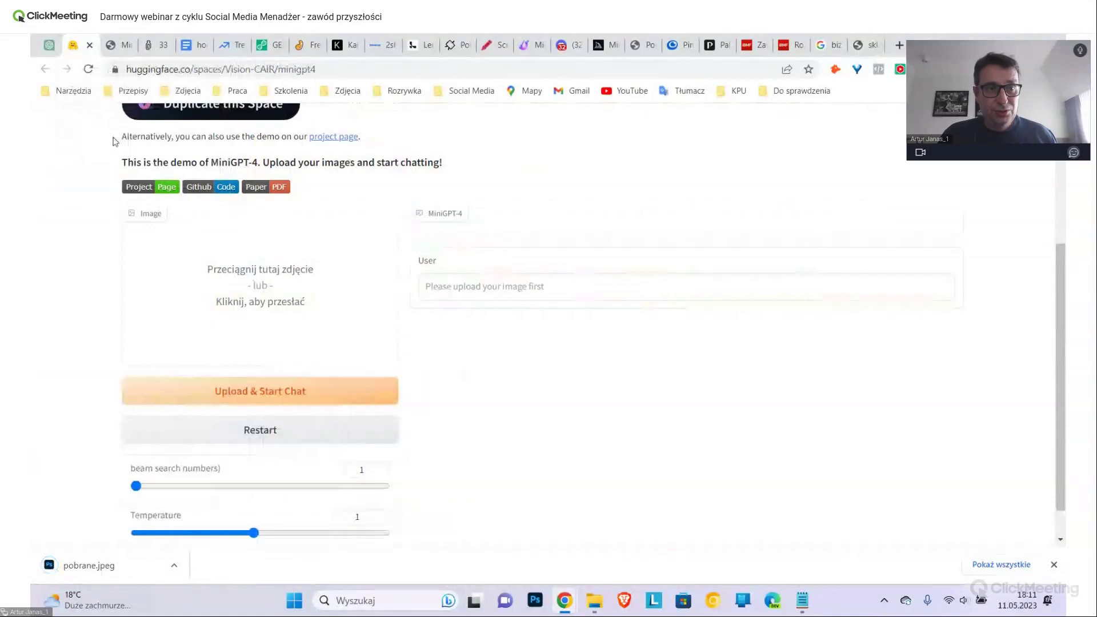
click(195, 67)
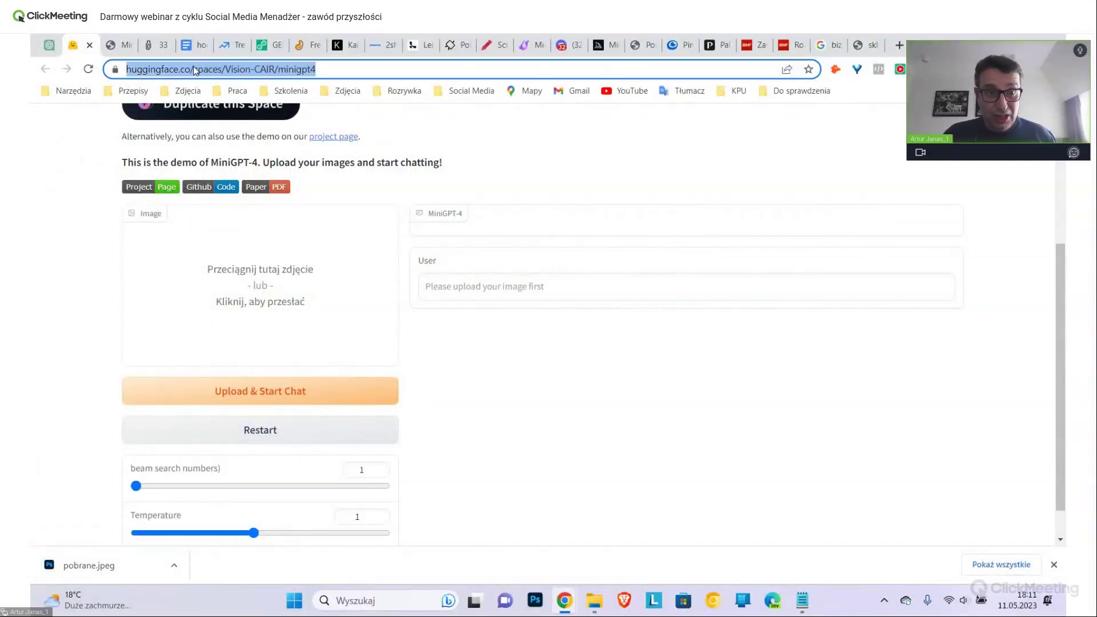
right_click(194, 66)
click(214, 166)
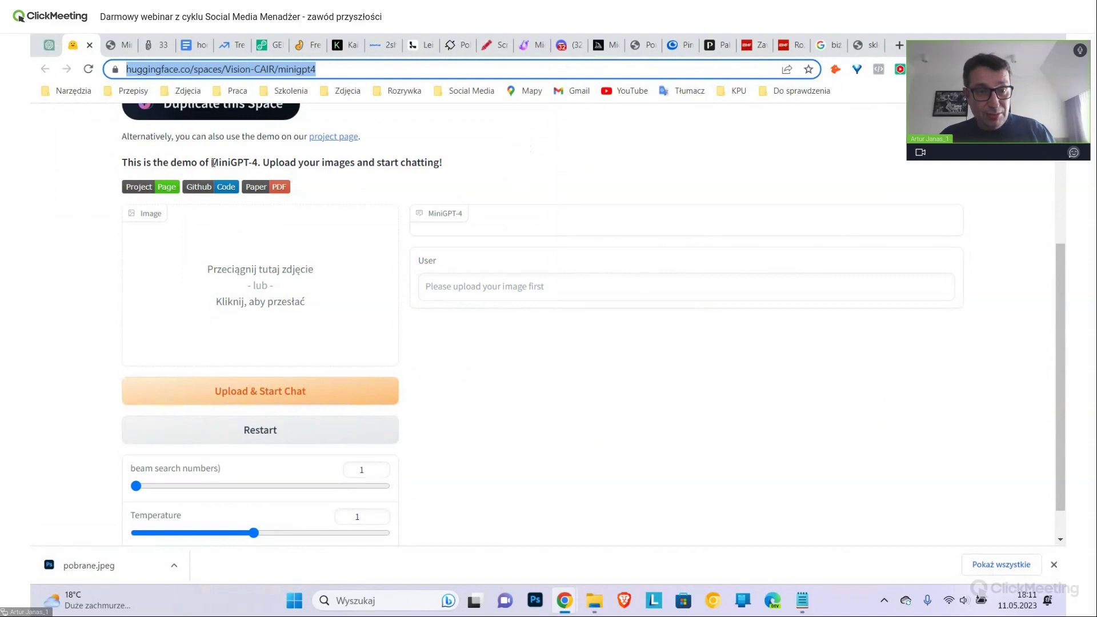
key(alt+Tab)
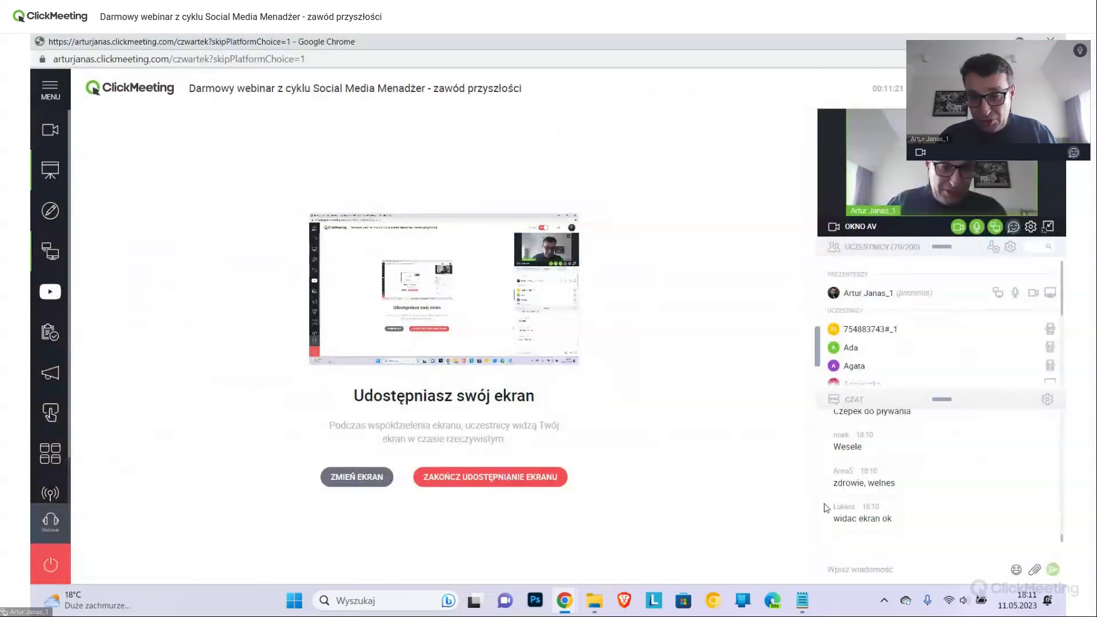
click(866, 572)
key(ctrl+v)
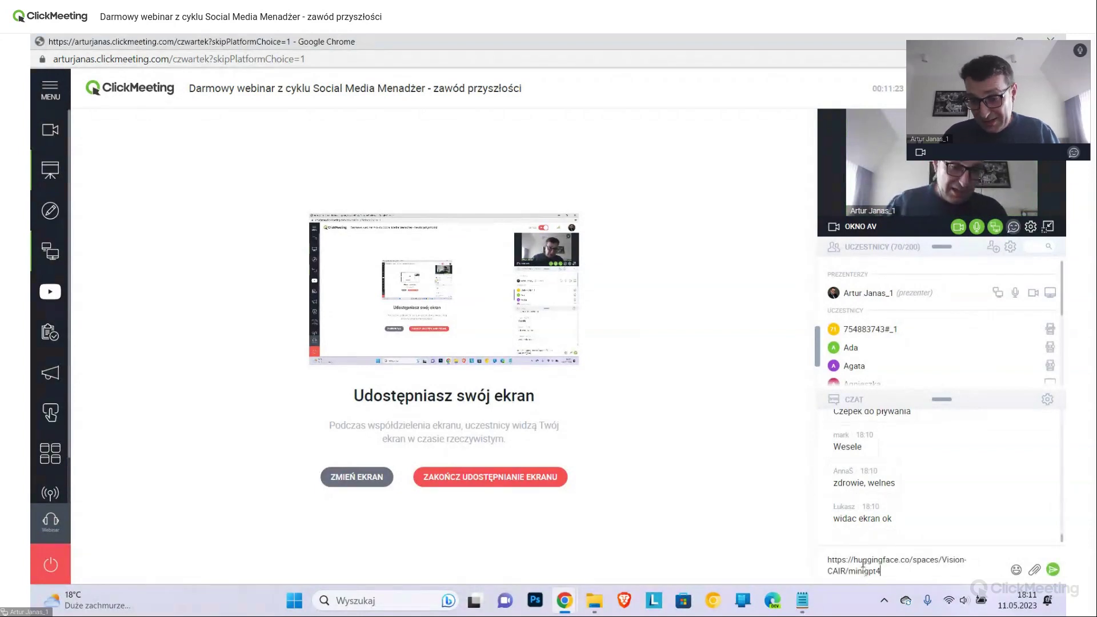
key(Return)
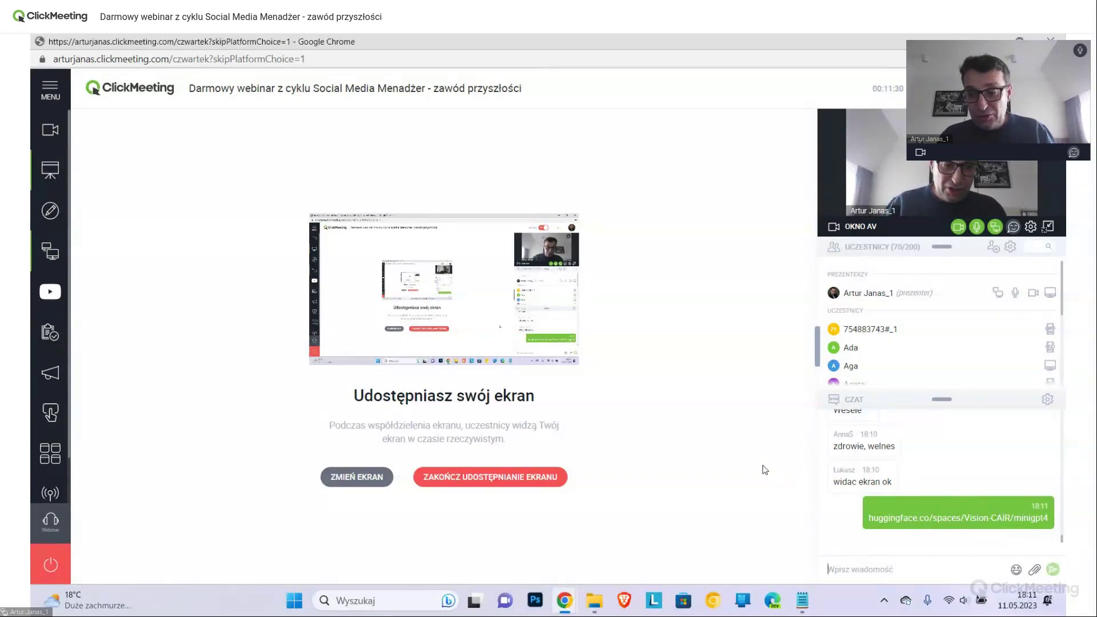
Return to the MiniGPT-4 demo, load the pobrane image from Nowy folder, and upload it to start a chat
key(alt+Tab)
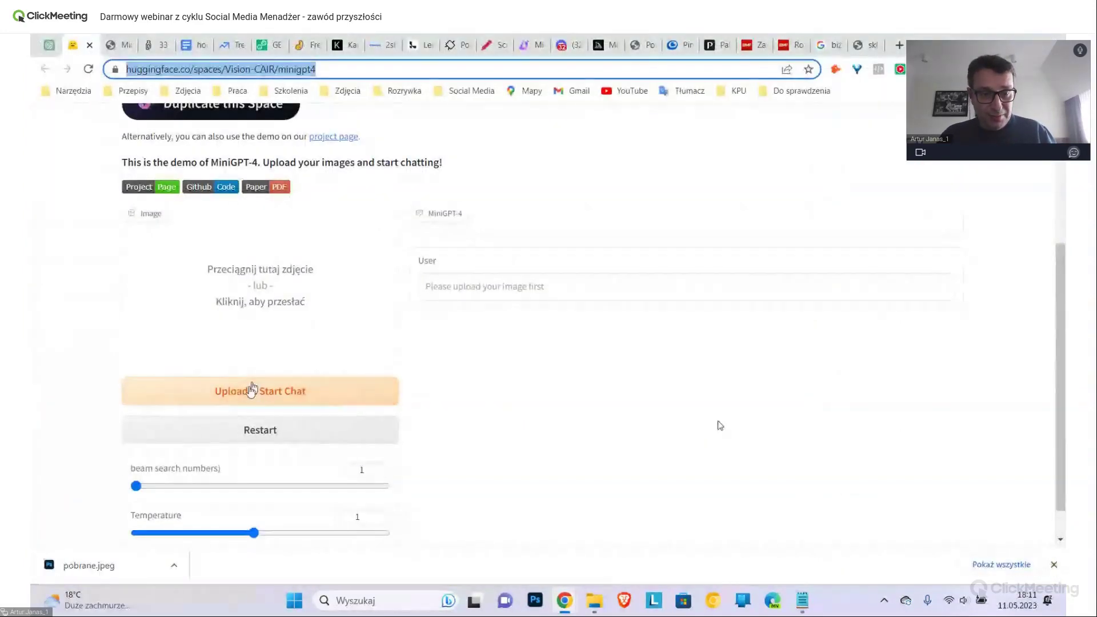
click(255, 300)
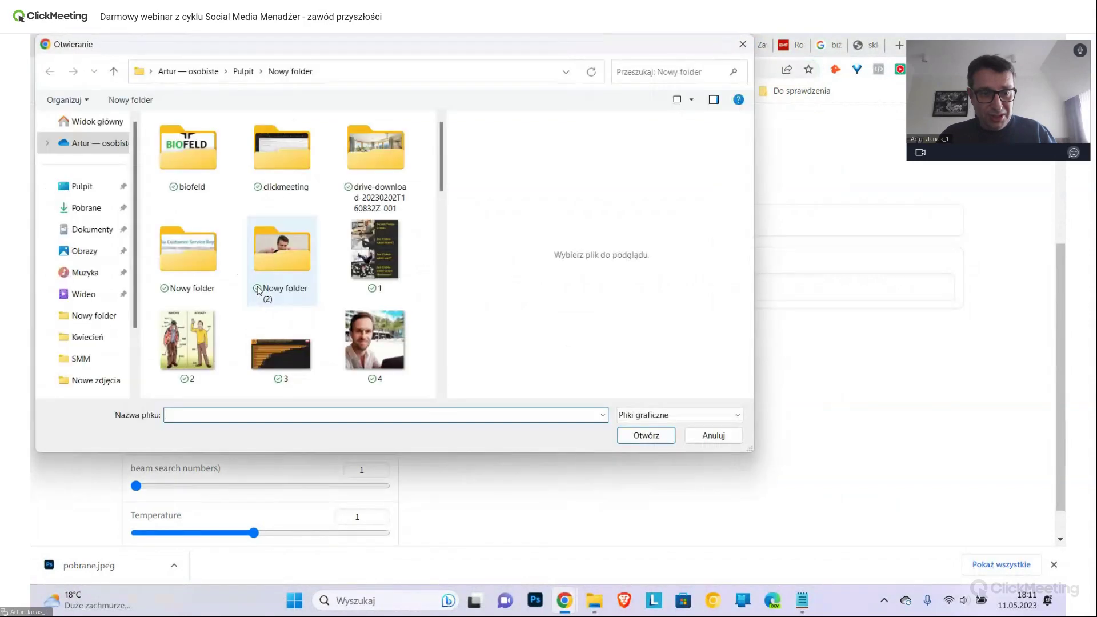
scroll(332, 229, down, 6)
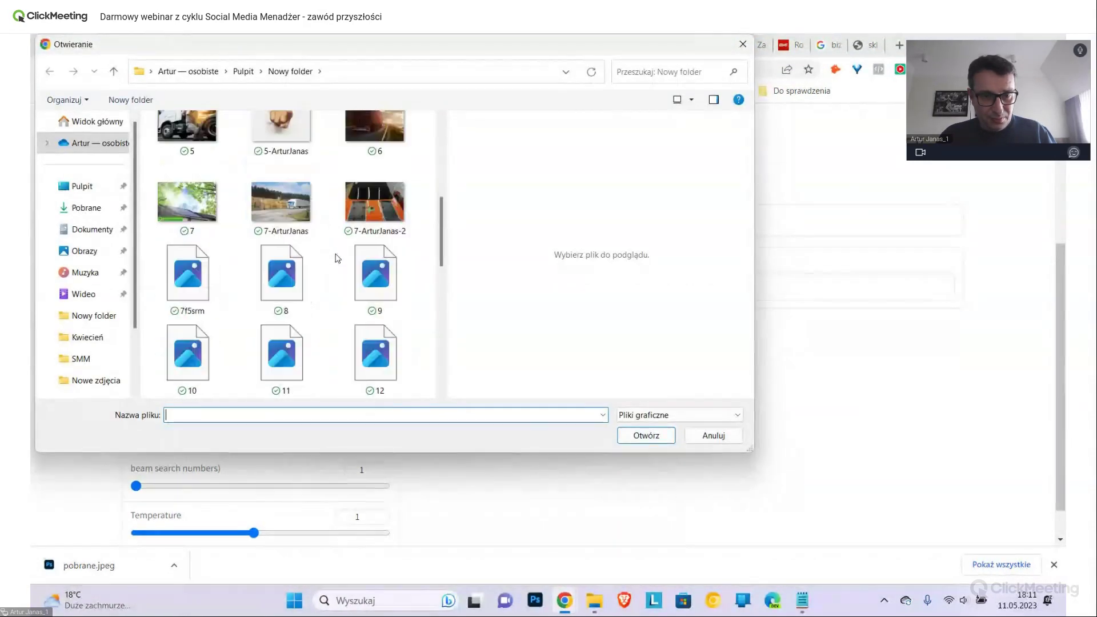
scroll(337, 258, down, 5)
click(281, 360)
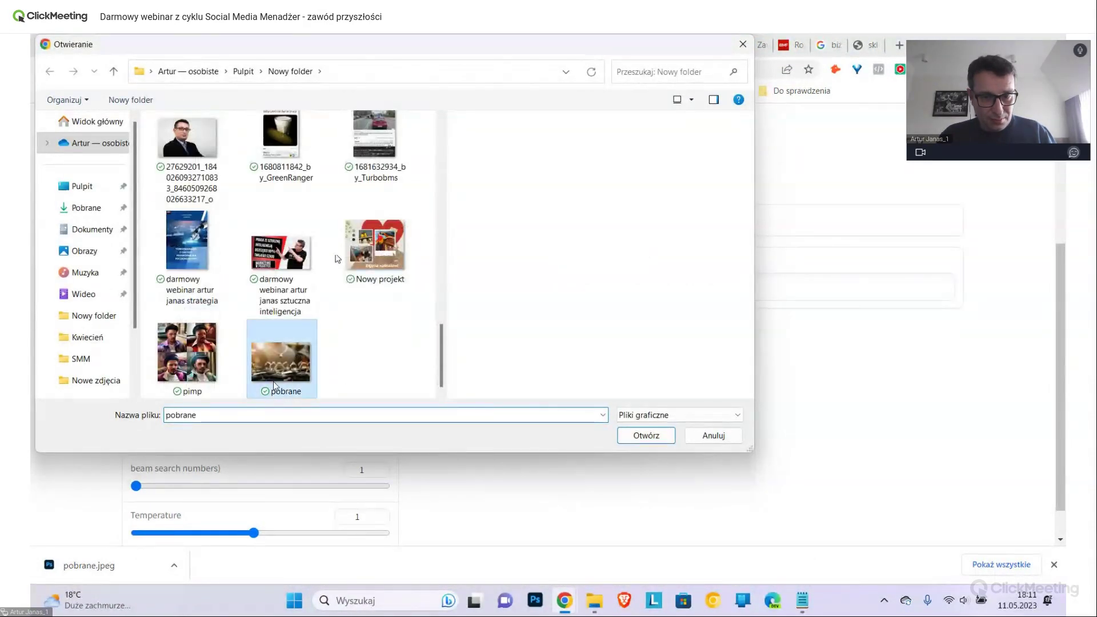
click(644, 436)
click(289, 392)
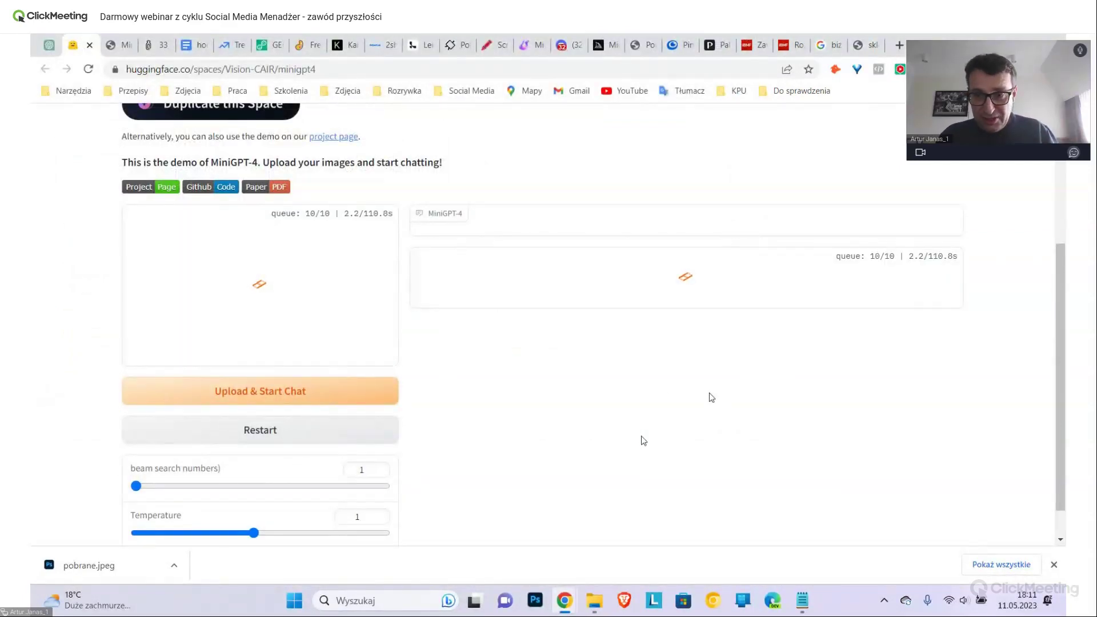
Switch to the ClickMeeting webinar window to check the participants' chat
key(alt+Tab)
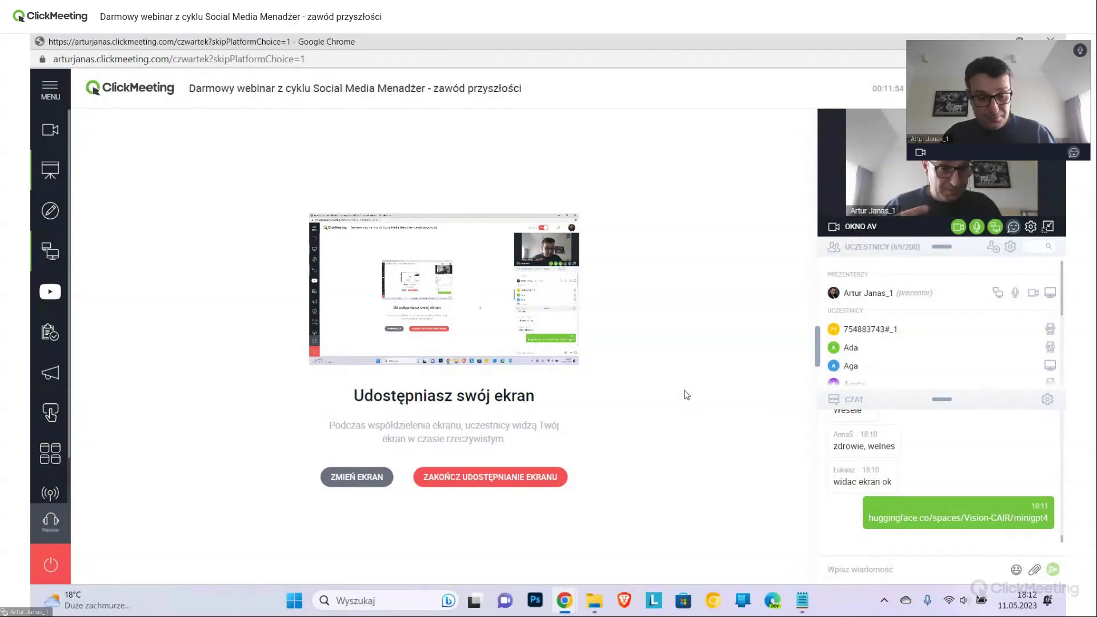
Switch to ChatGPT and submit "jesteś jubilerem. Chcesz swprzedać najnowszą kolekcję biżuteri twojego autorstwa. Napisz ofertę sprzedażową z wykorzystaniem języka korzyści na 300 znaków"
key(alt+Tab)
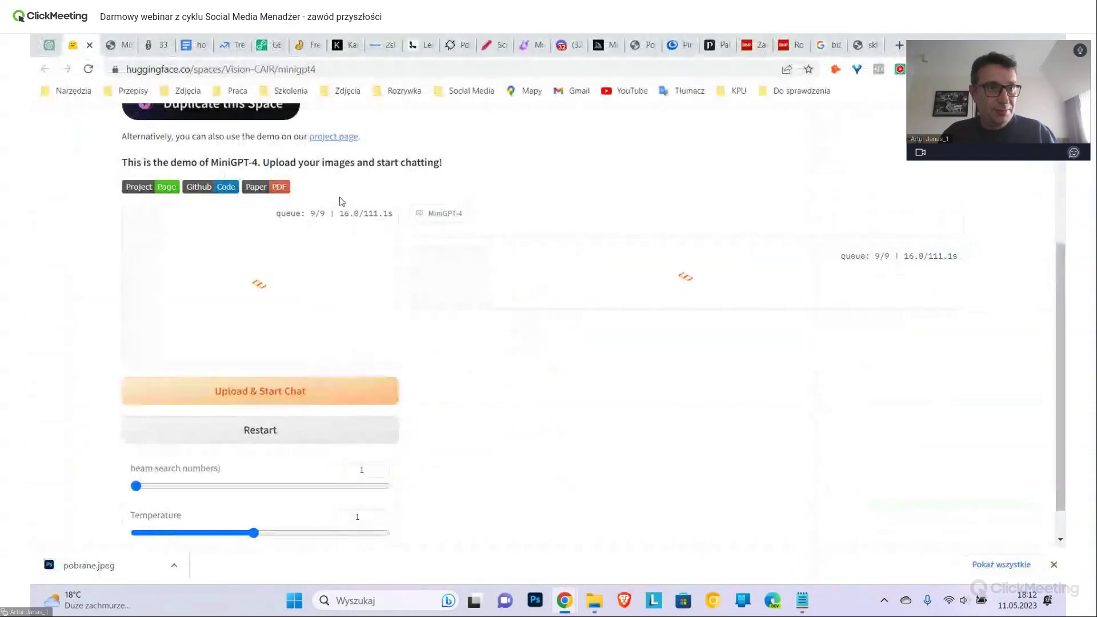
key(ctrl+1)
click(457, 504)
text(jesteś jubilerem)
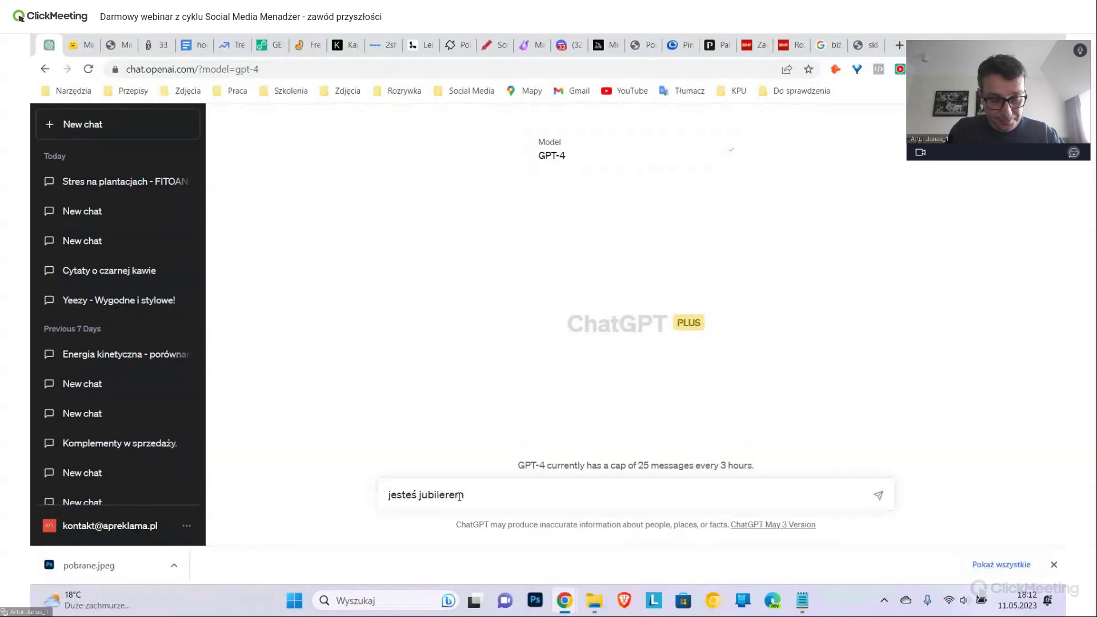
text(. Chcesz)
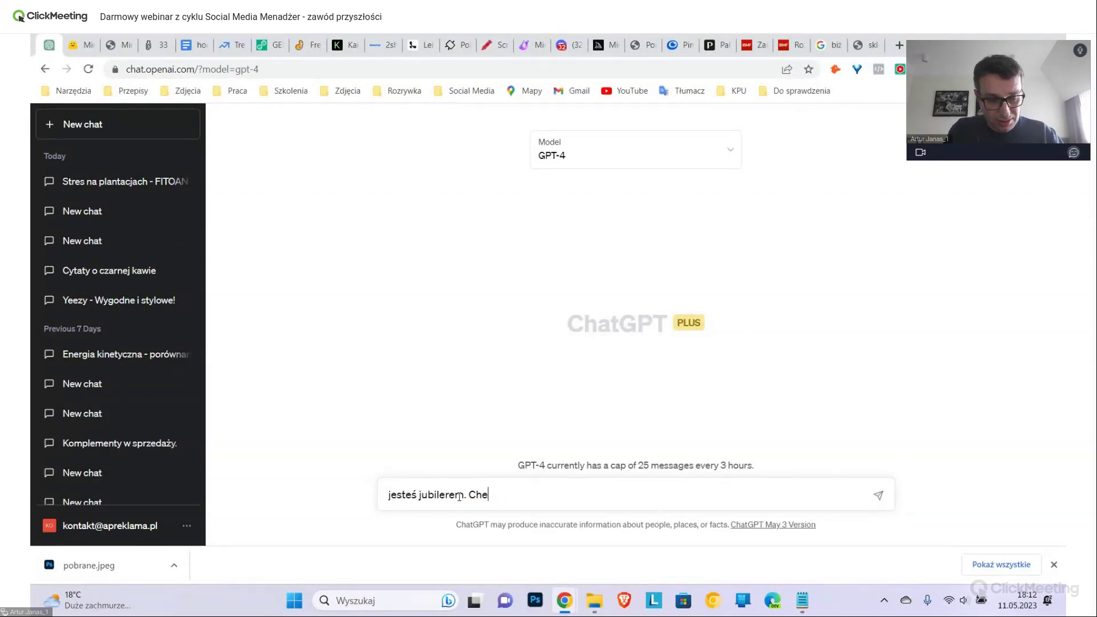
text( swprzedać najnowszą k)
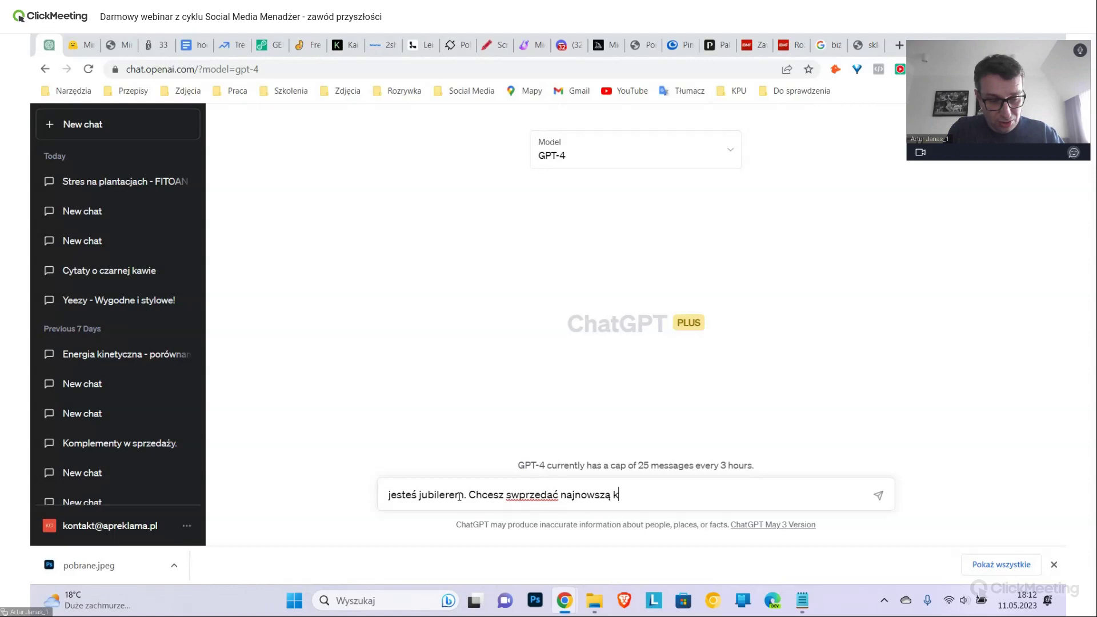
text(olekcję b)
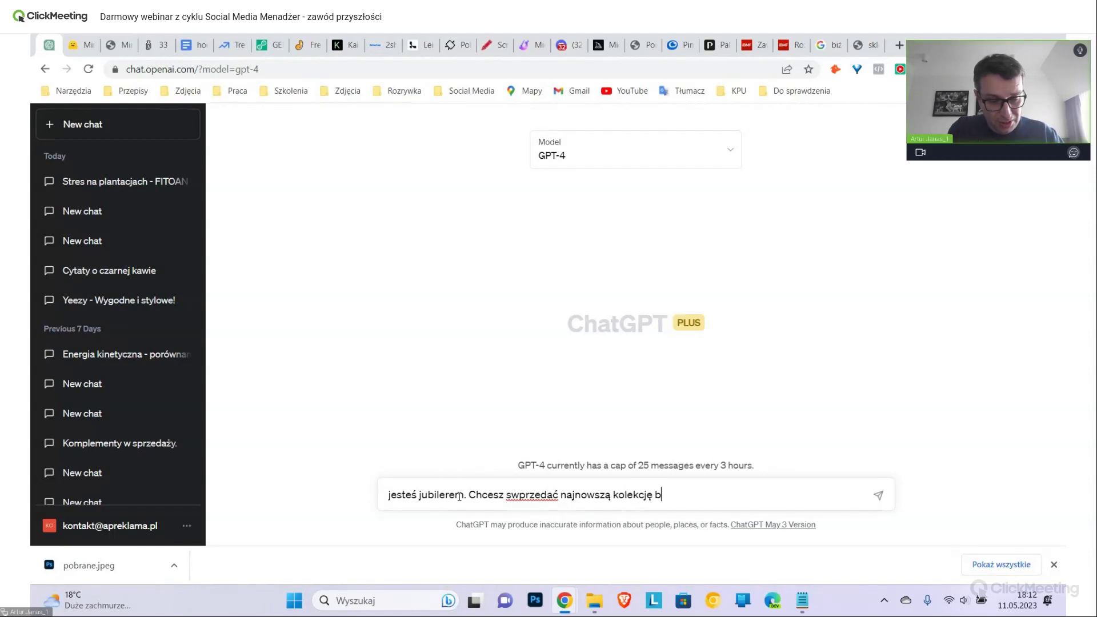
text(iżuteri )
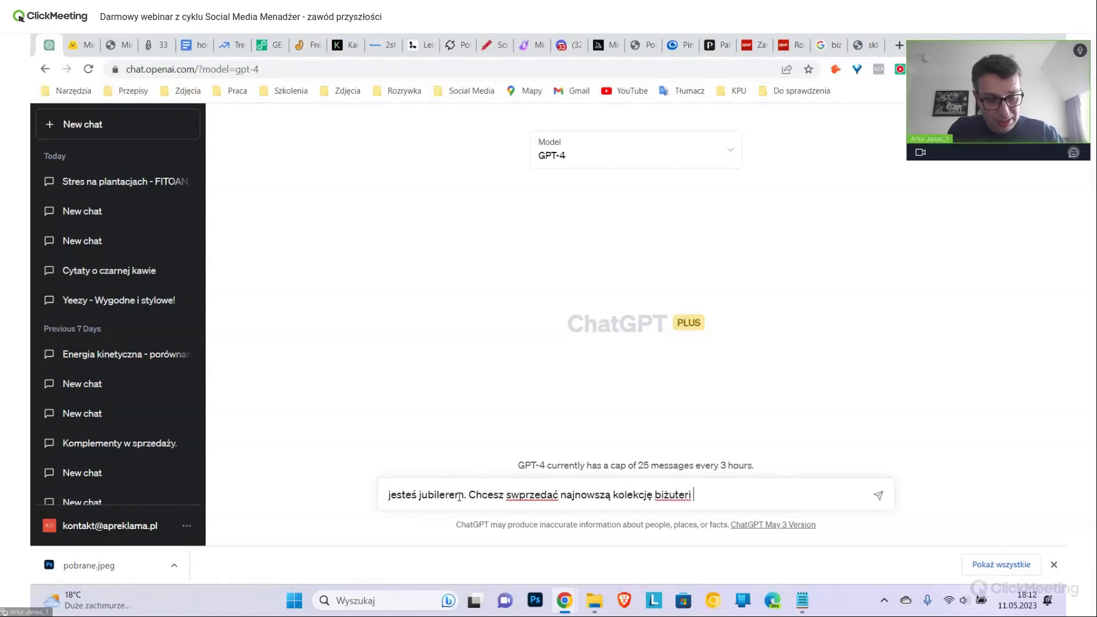
text(twojego autorstwa. Napis)
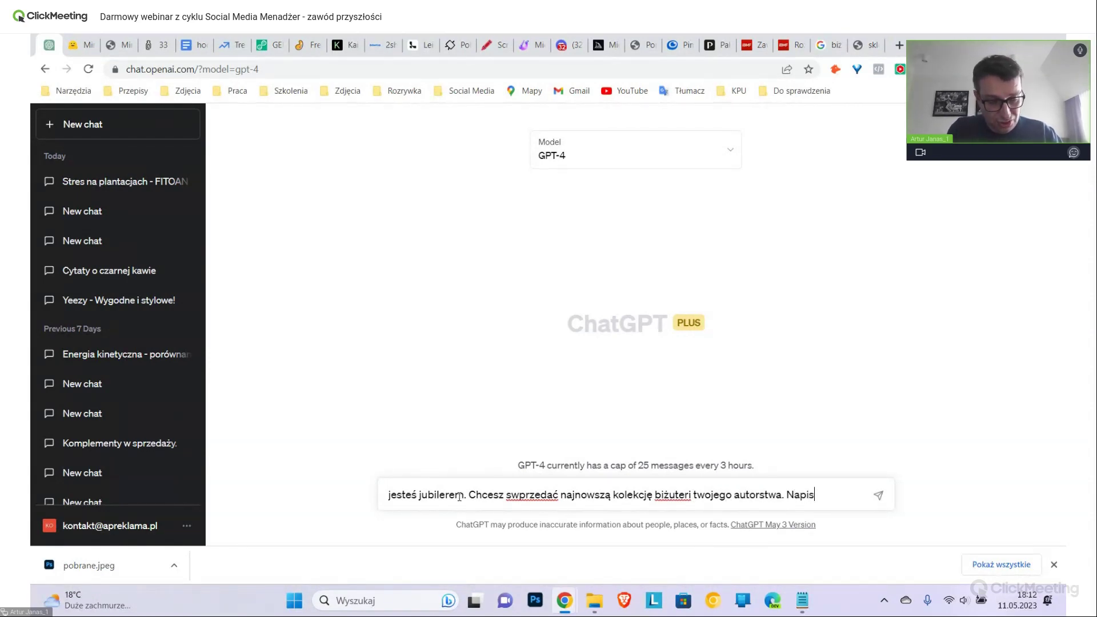
text(z ofertę sprzedażową z wyko)
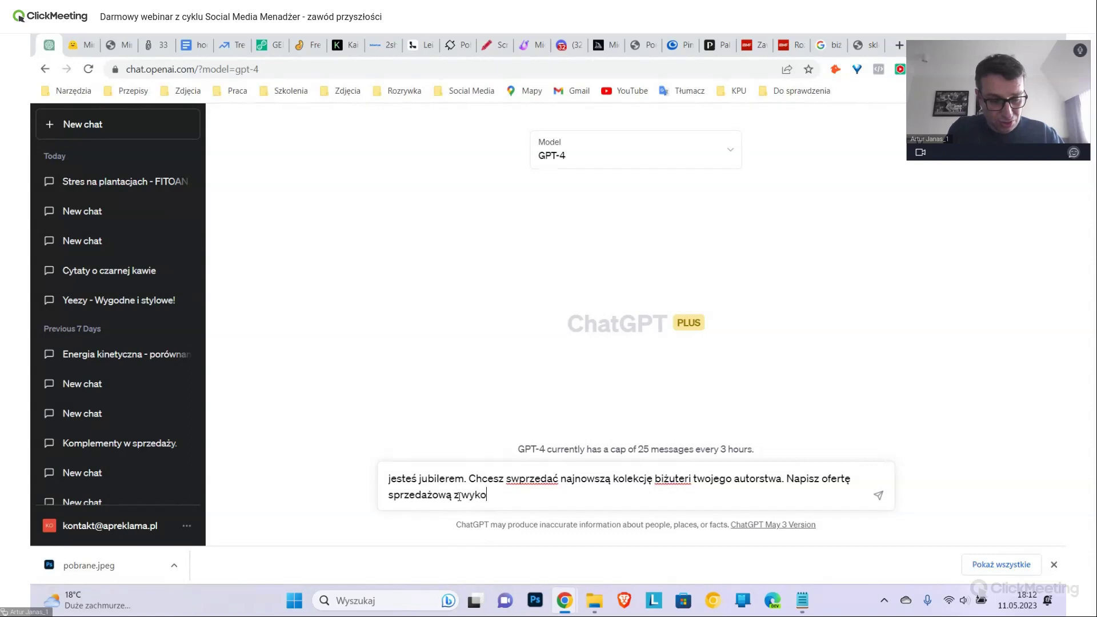
text(zyka korzyści na 300 znaków)
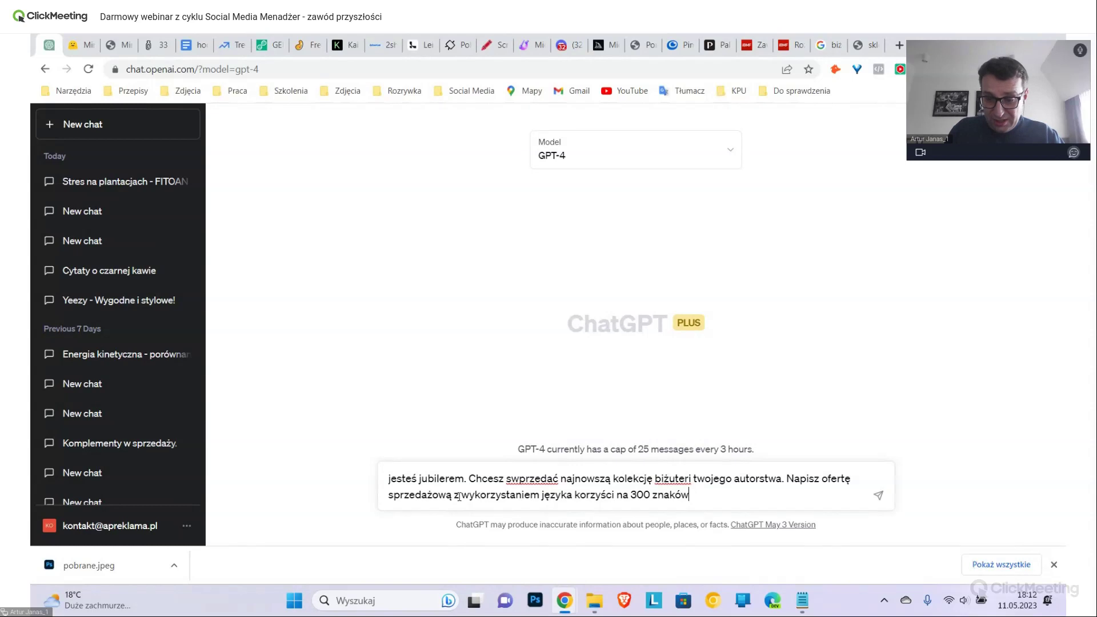
key(Return)
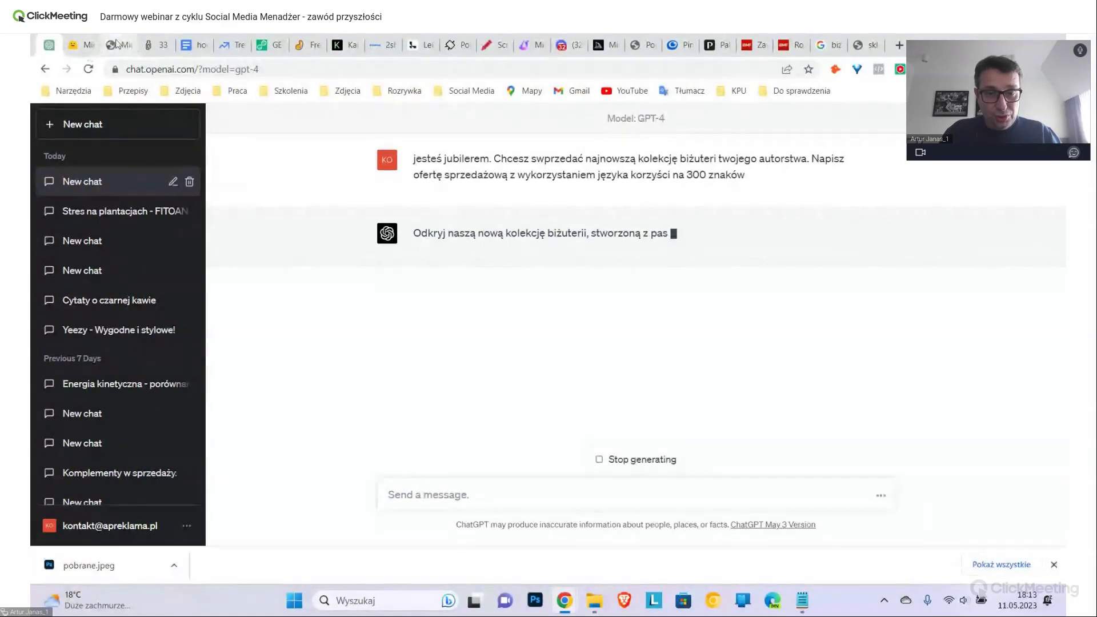
Check the image upload progress in the MiniGPT-4 demo and return to the ChatGPT conversation about the jewellery offer
click(117, 45)
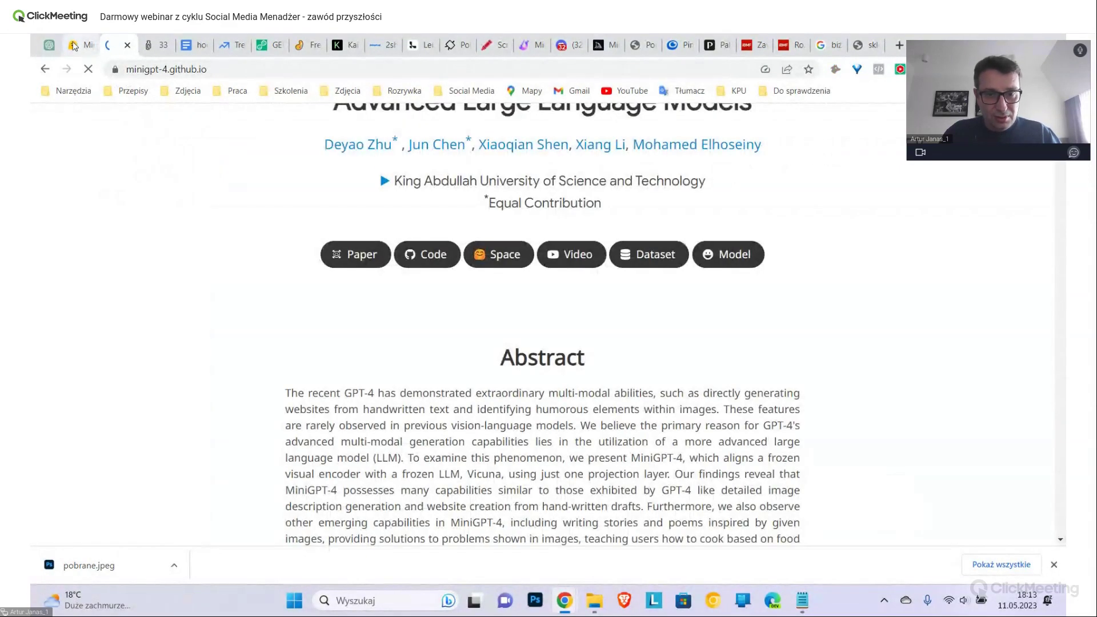
click(73, 45)
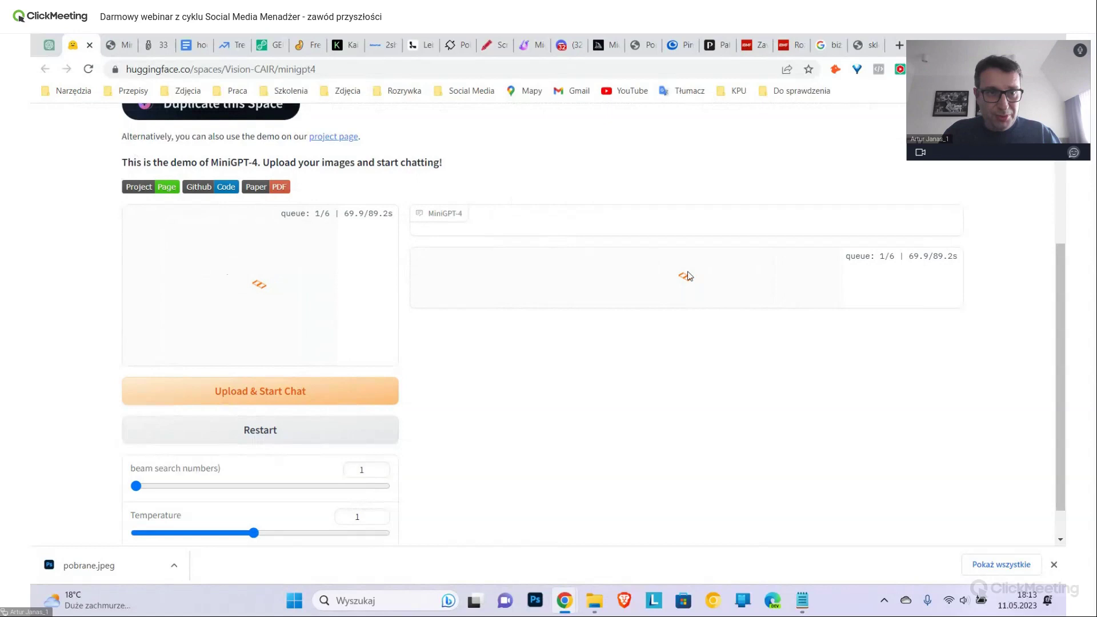
click(49, 45)
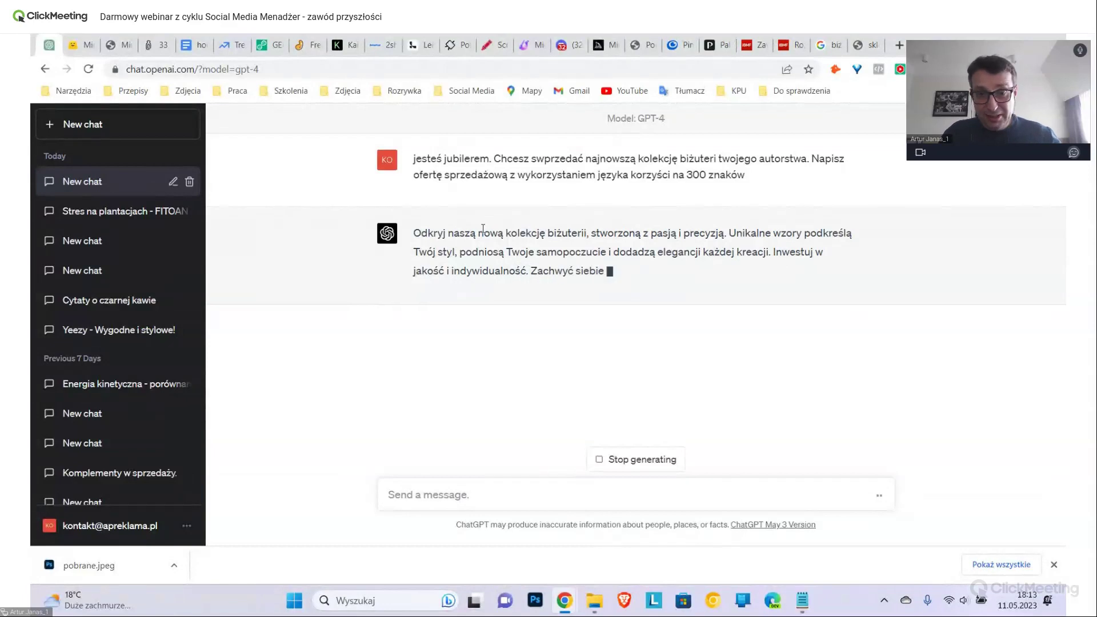
Read the participants' questions in the ClickMeeting chat and review ChatGPT's jewellery sales offer
key(alt+Tab)
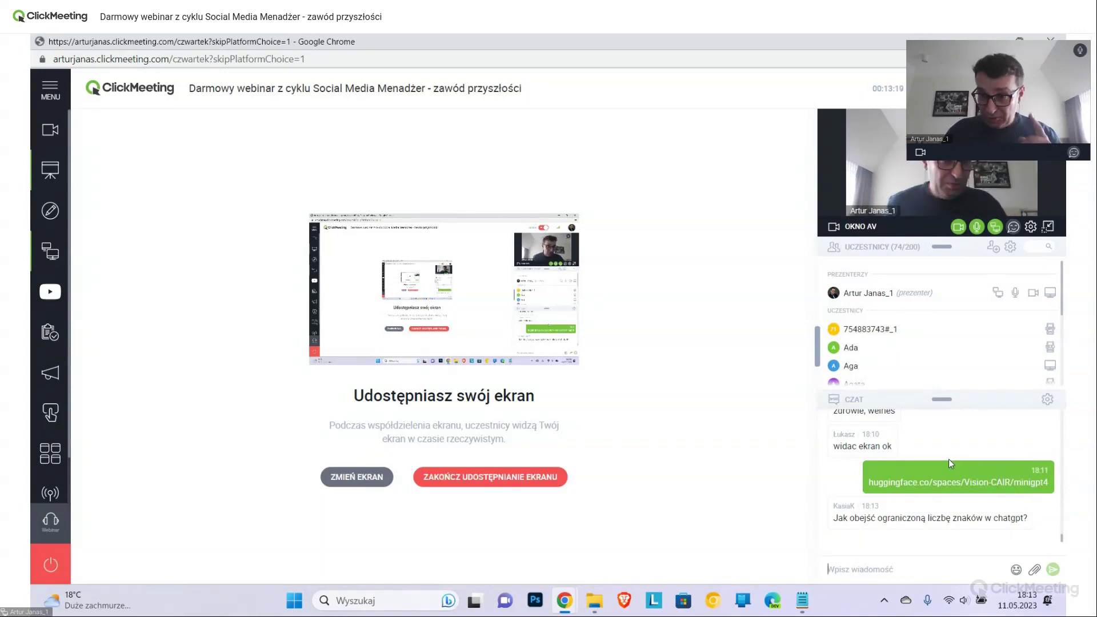
mouse_move(922, 474)
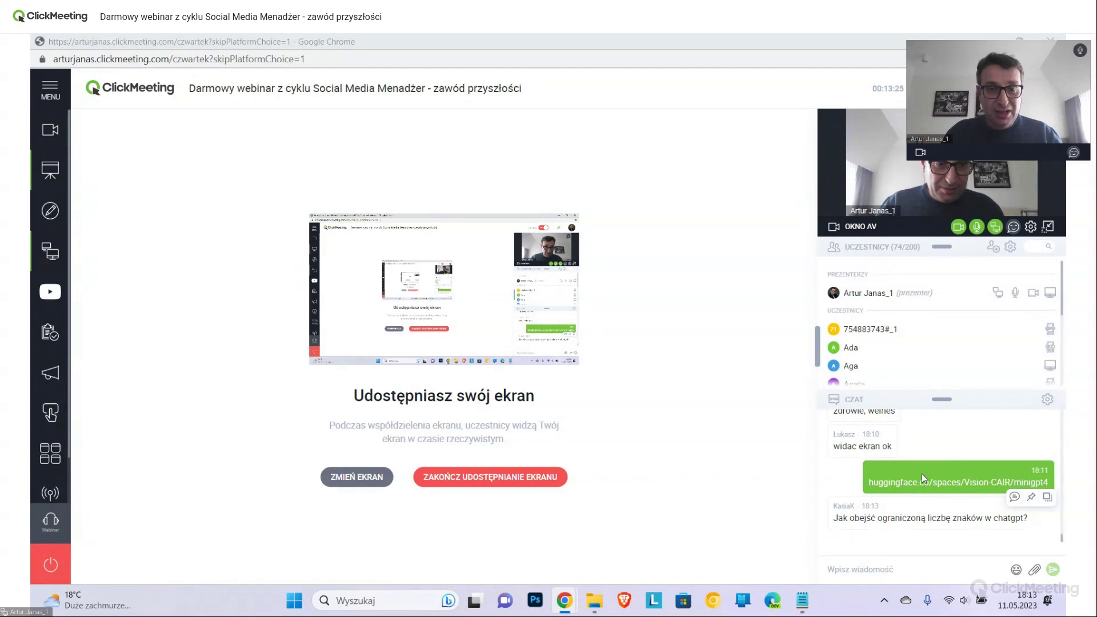
key(alt+Tab)
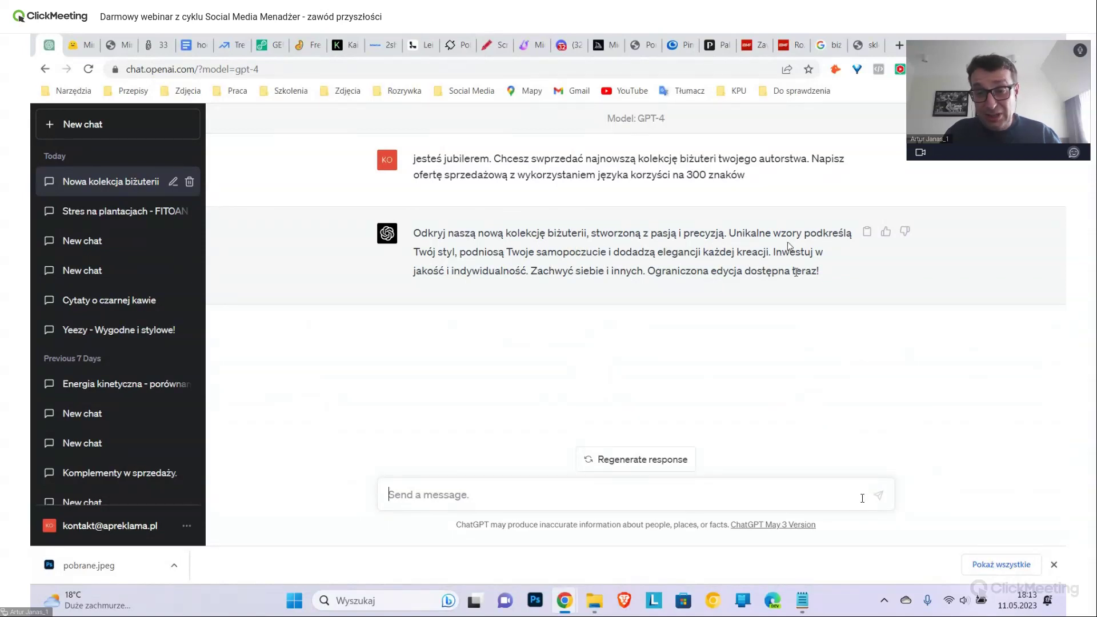
key(alt+Tab)
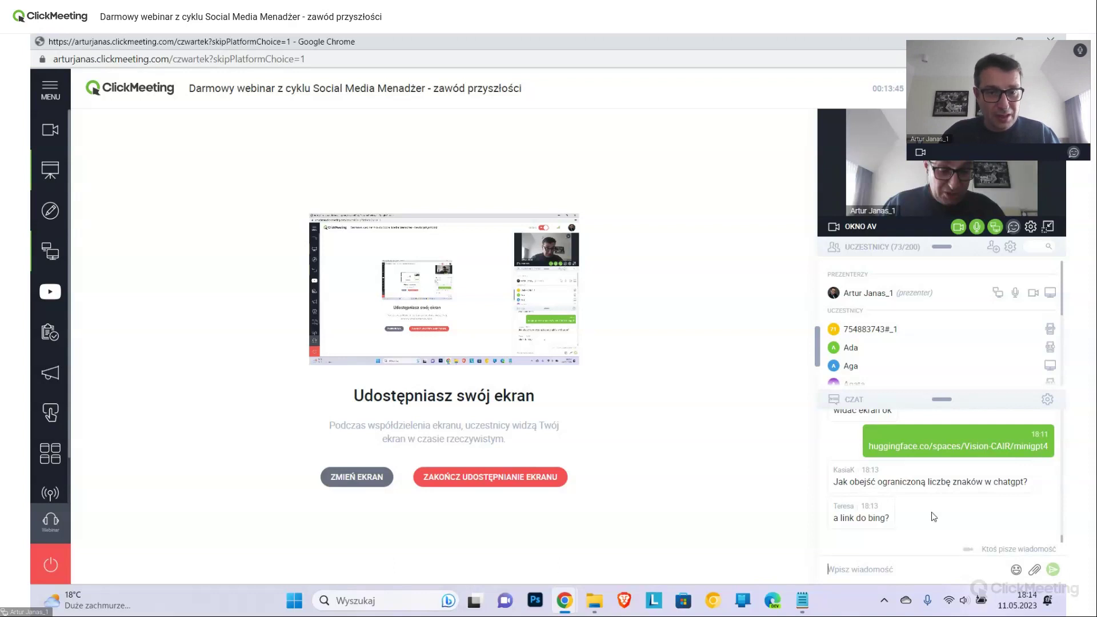
In the MiniGPT-4 demo, submit "opisz zdjęcie wykorzystująć maksymalną ilość detali aby można było na tej podstawie stworzyć opis grafiki dla sztucznej inteligencji"
key(alt+Tab)
click(471, 287)
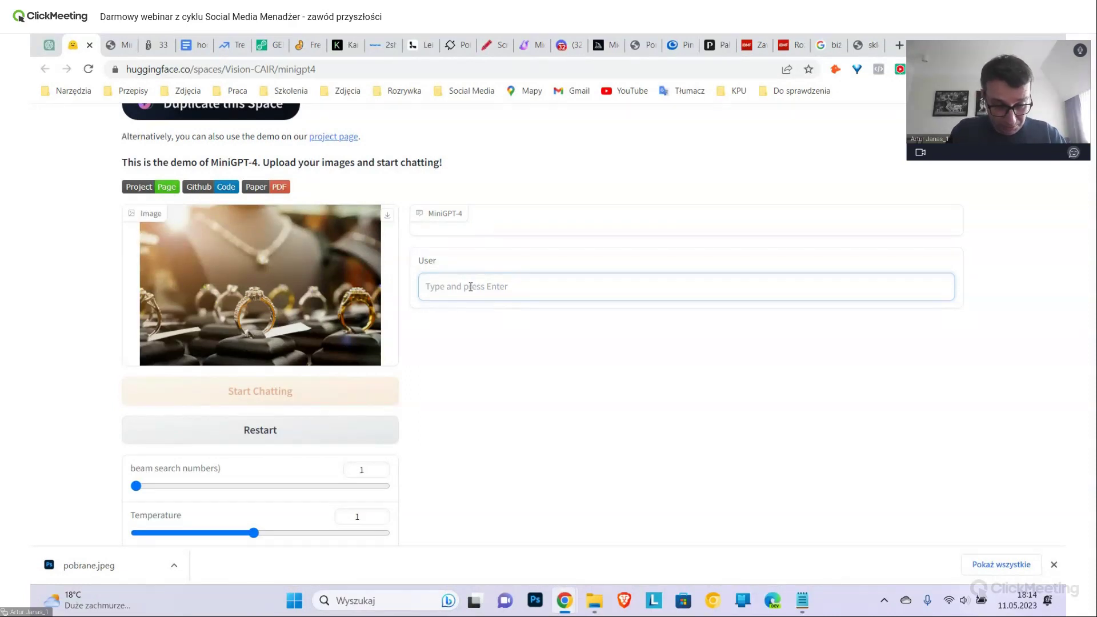
text(opisz zdjęcie wykorzyst)
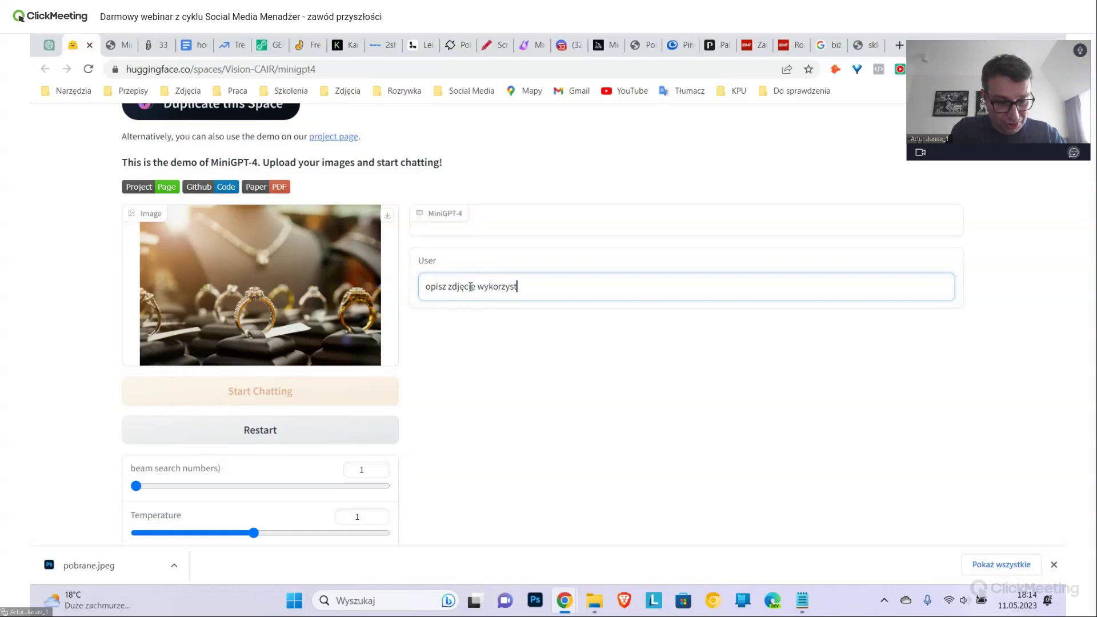
text(ująć )
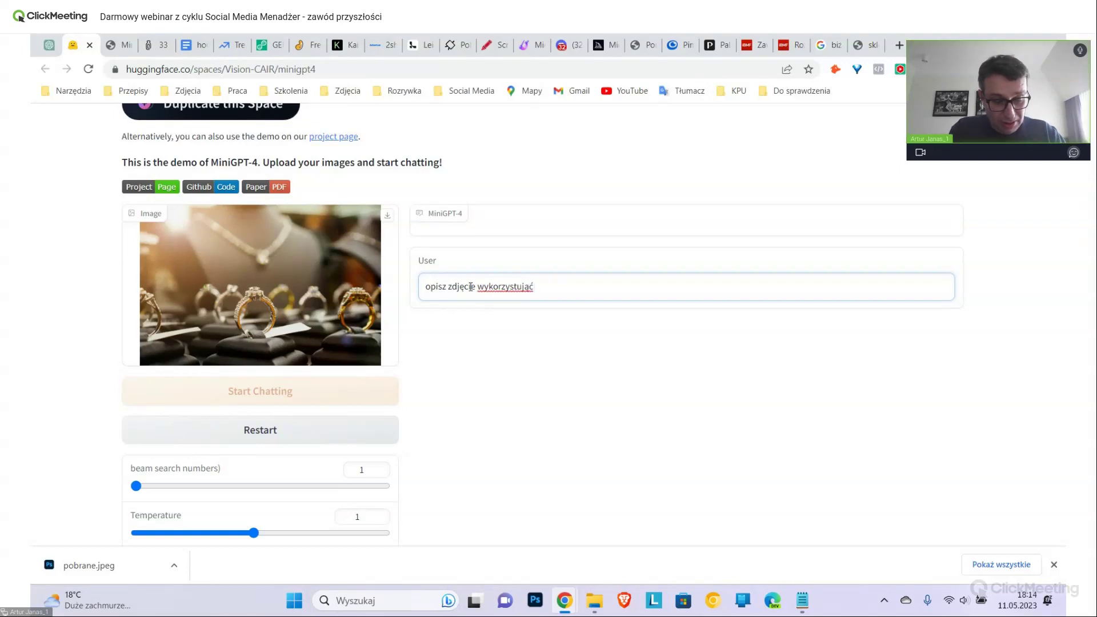
text(m)
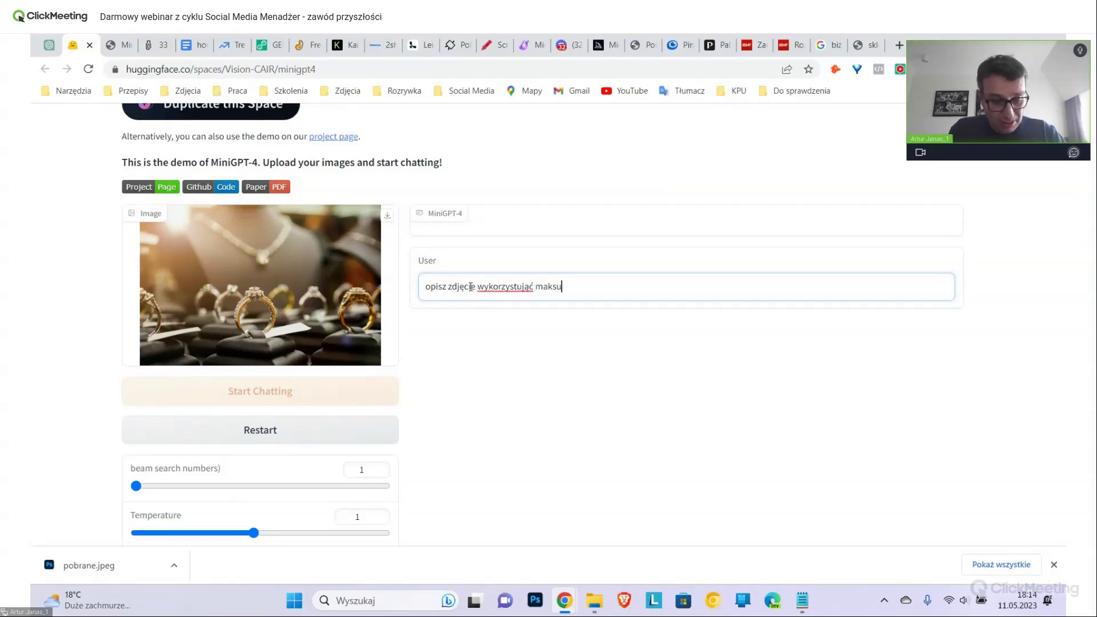
text(aksymalną il)
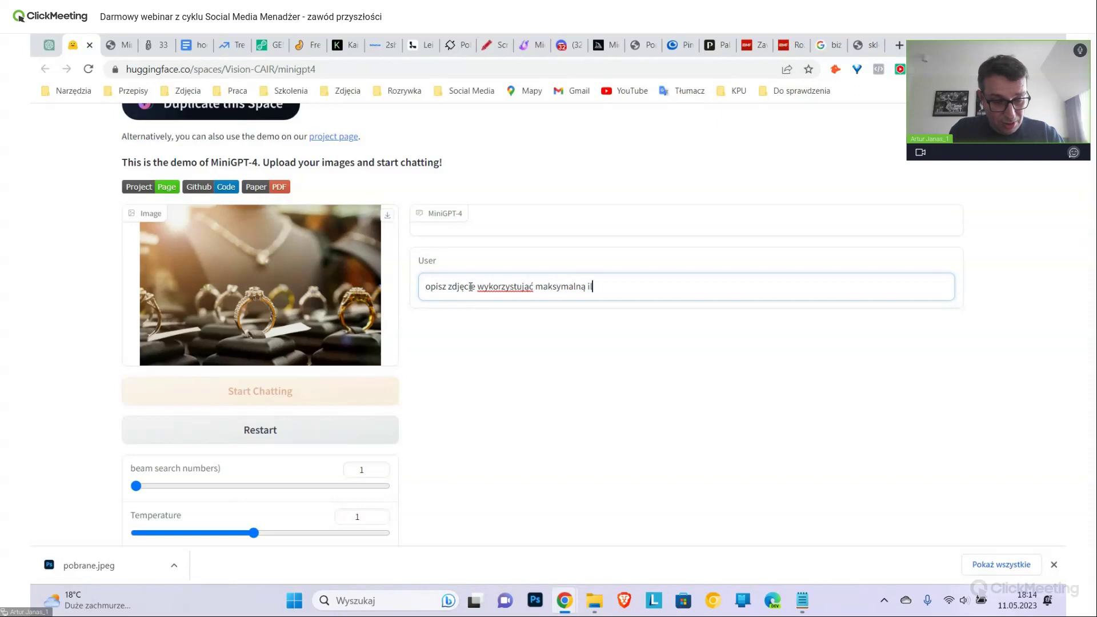
text(ość de)
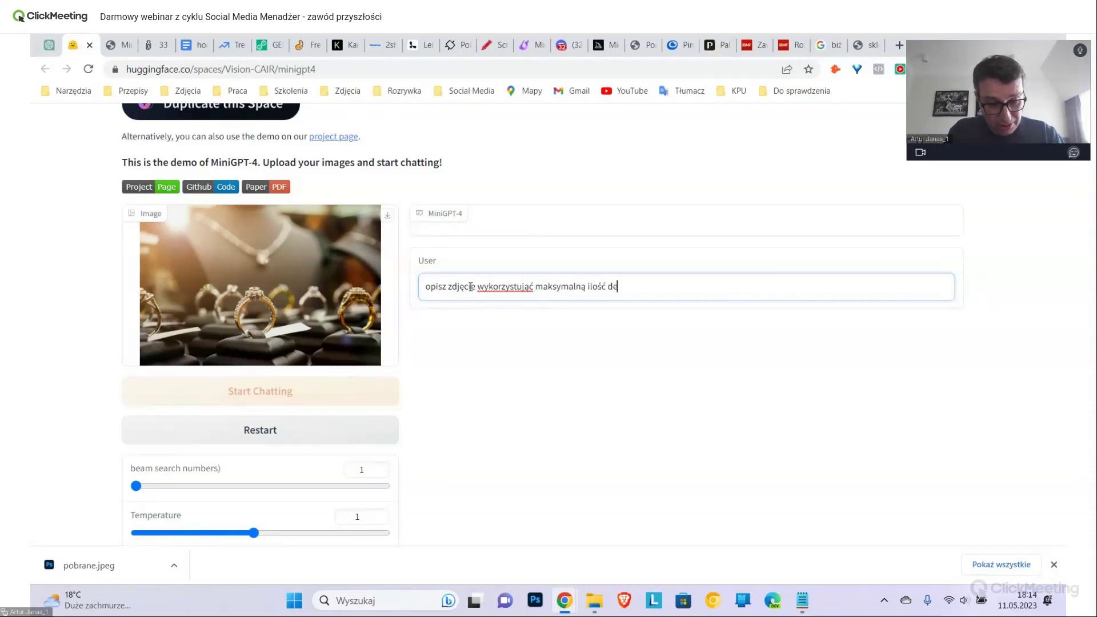
text(tali aby można było)
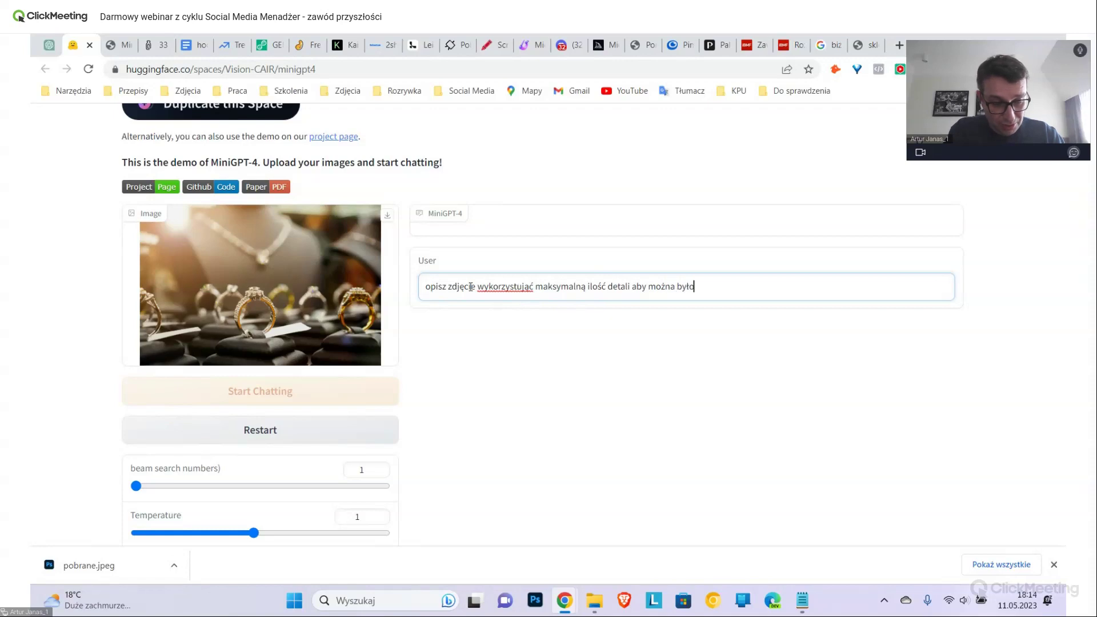
text( na tej podstawie stworzyć sc)
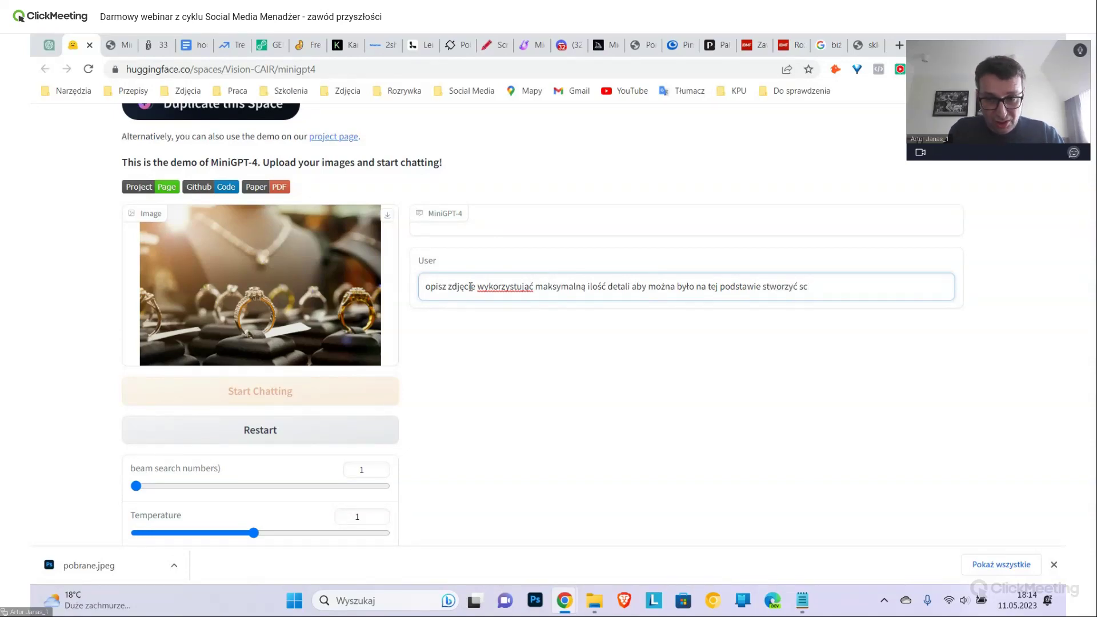
key(BackSpace)
key(BackSpace)
text(opis)
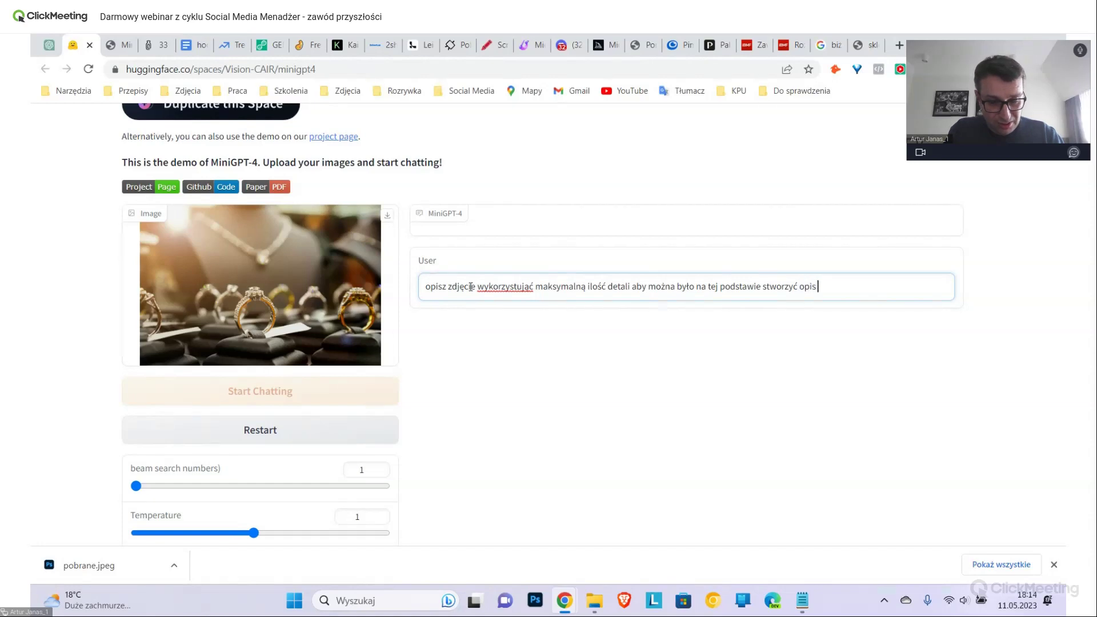
text( grafiki dla sz)
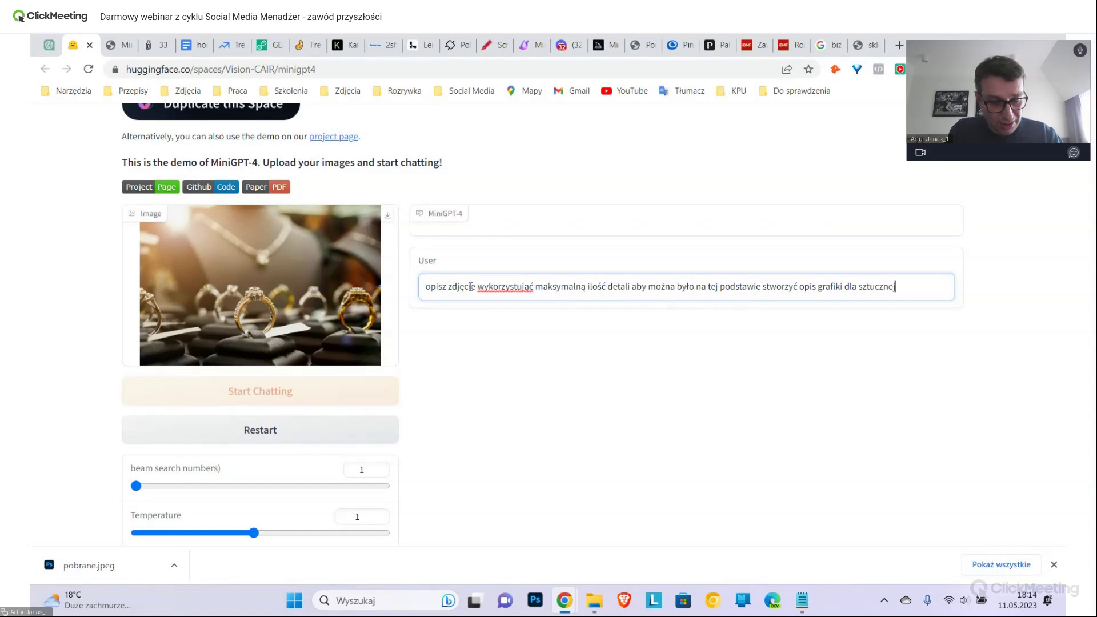
text(tucznej inteligenc)
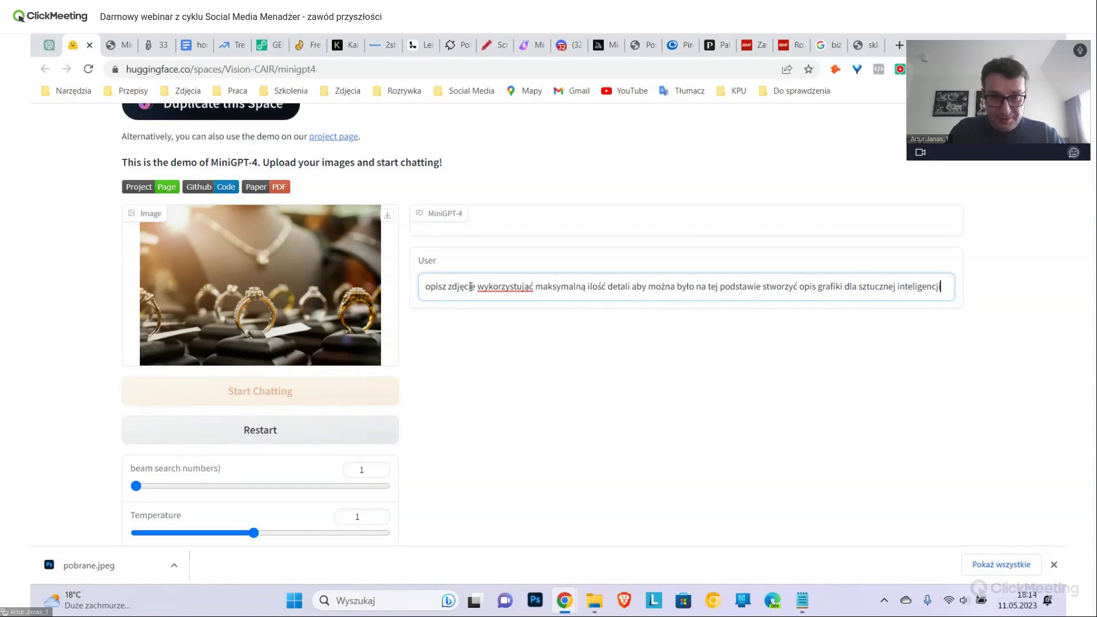
text(ji)
key(Return)
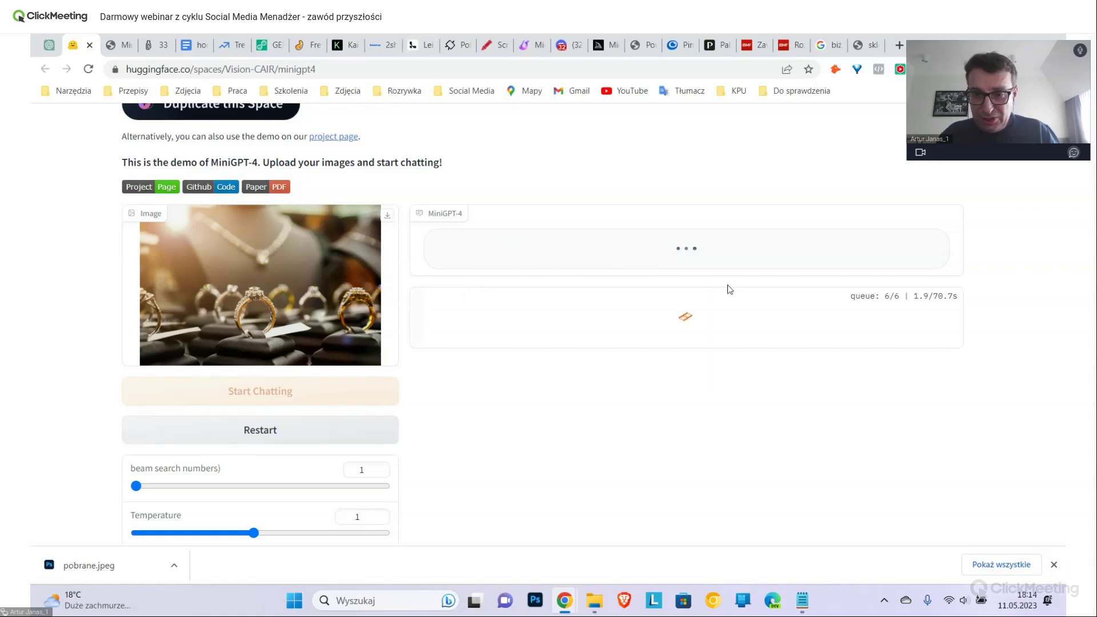
Check the participants' messages in the ClickMeeting chat and return to the MiniGPT-4 demo to check the response progress
key(alt+Tab)
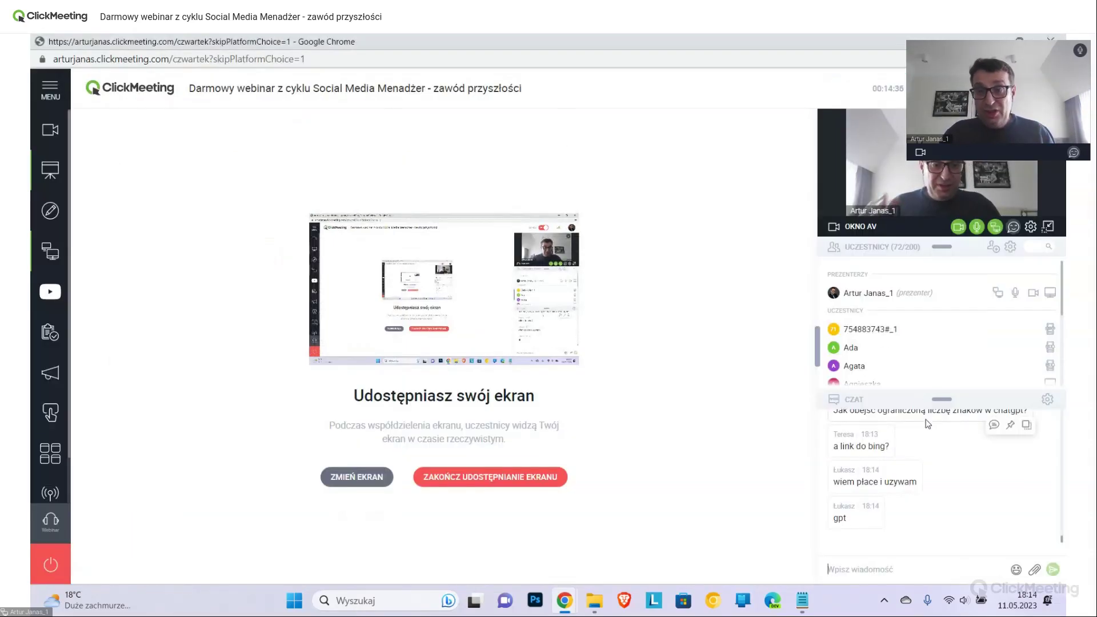
key(alt+Tab)
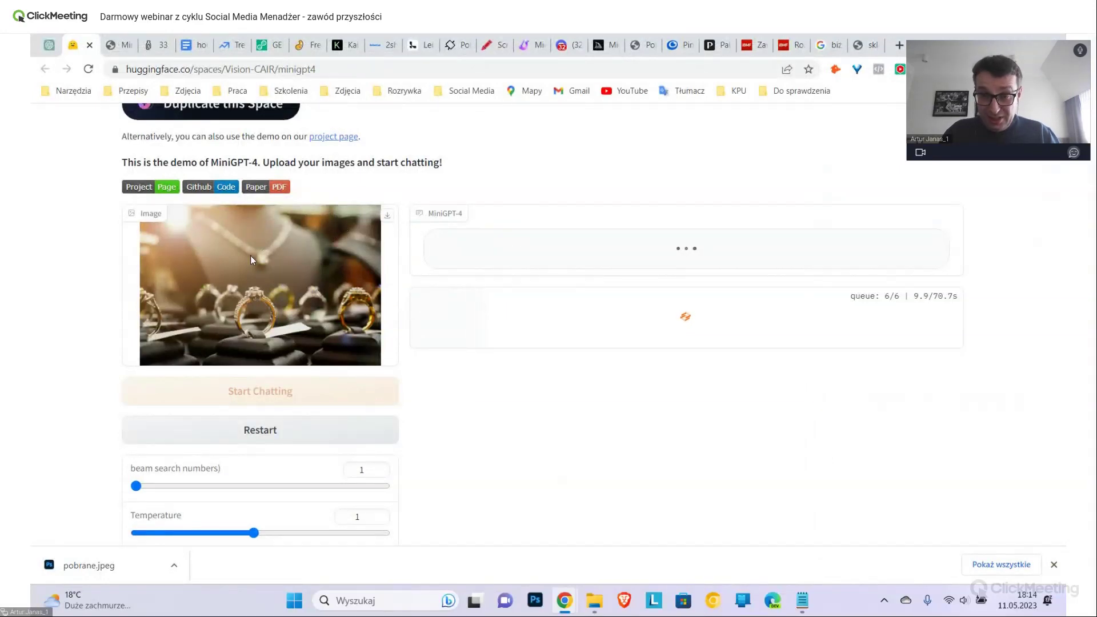
Copy a participant's full name from the ClickMeeting chat and switch to the ChatGPT conversation about the jewellery collection
key(alt+Tab)
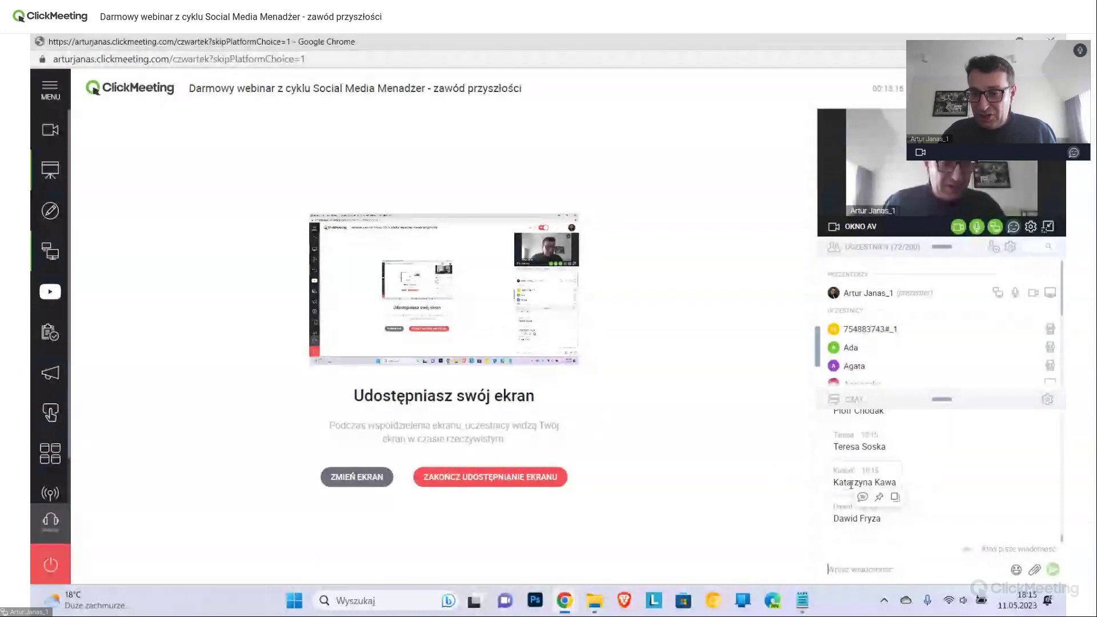
drag(896, 483, 835, 482)
key(ctrl+c)
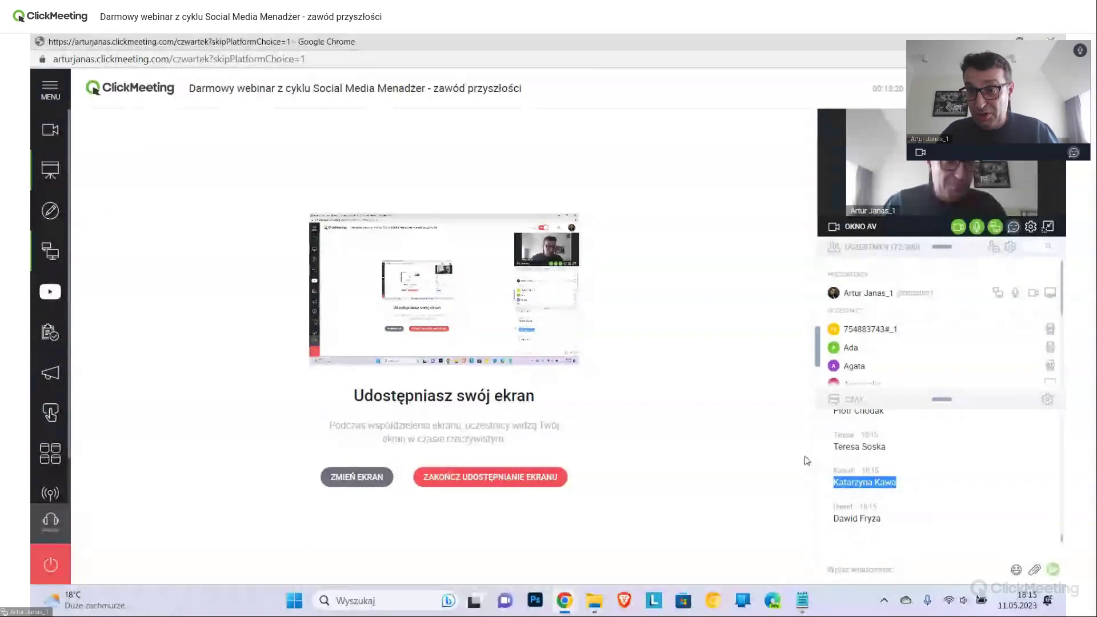
key(alt+Tab)
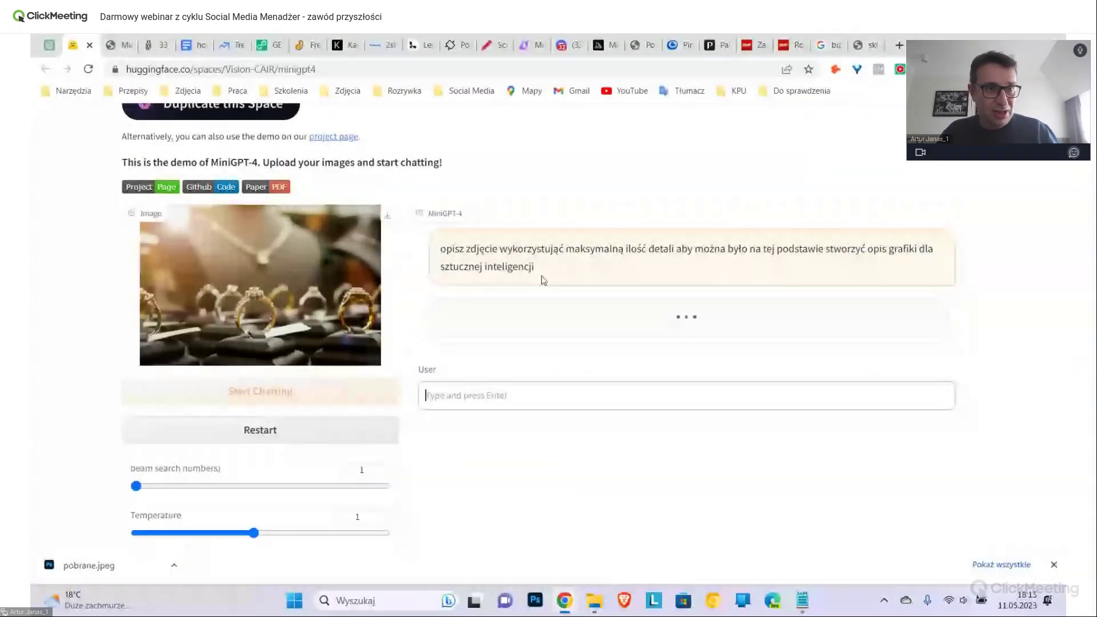
click(50, 45)
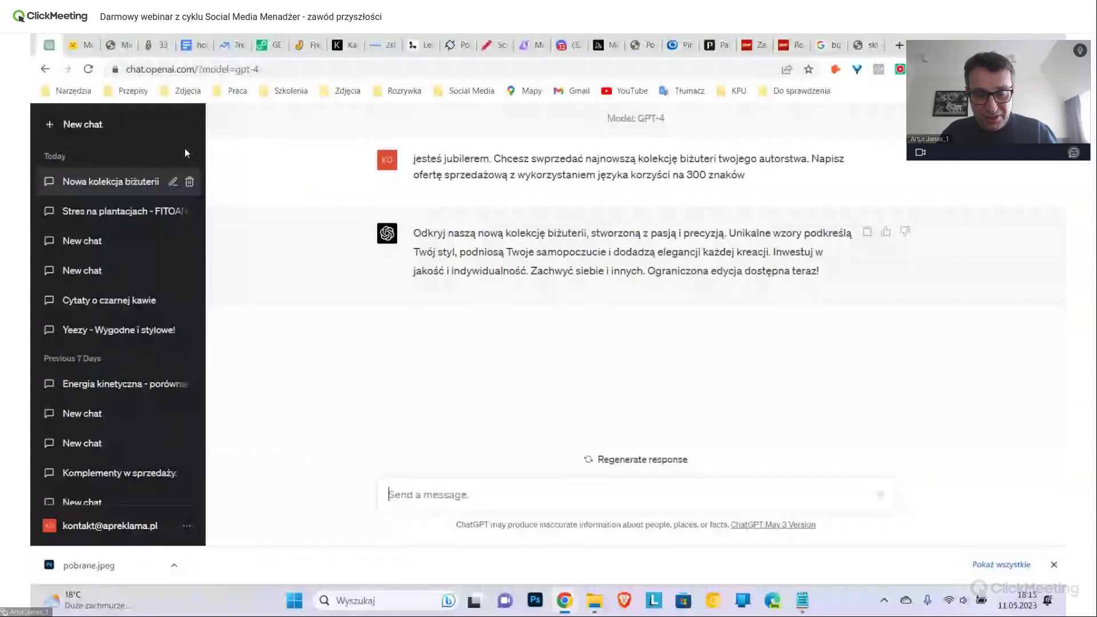
Start a new ChatGPT conversation and set its model to GPT-4
click(105, 122)
click(592, 149)
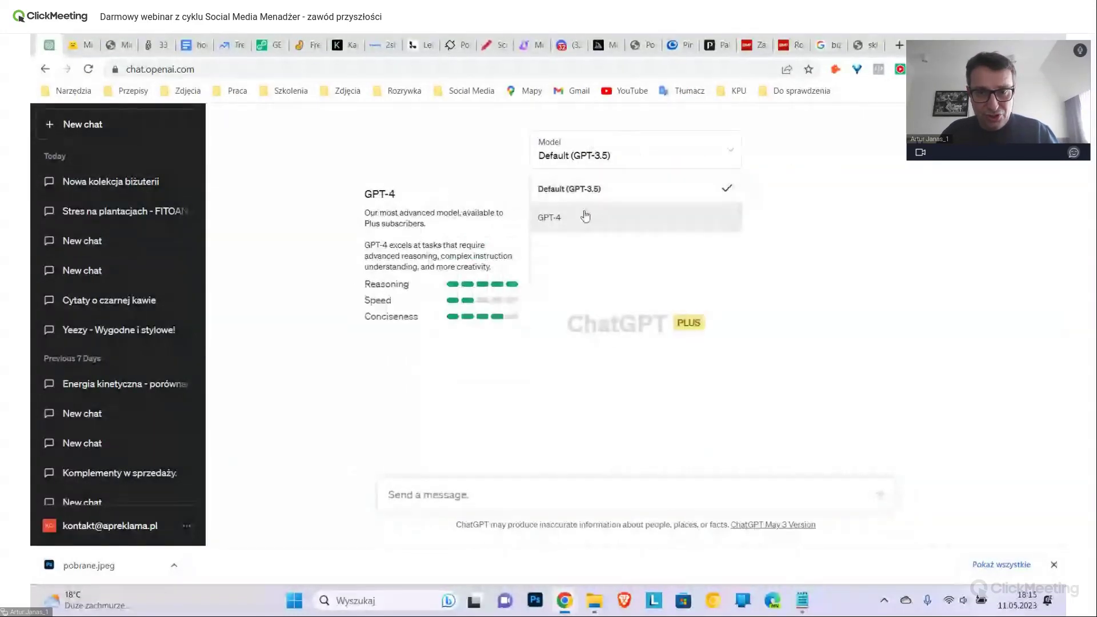
click(583, 213)
Submit "napisz wiersz, gdzie każdy kolejny wers zaczyna się od kolejnych liter imienia i nazwiska", followed on a new line by the participant's copied full name
click(474, 497)
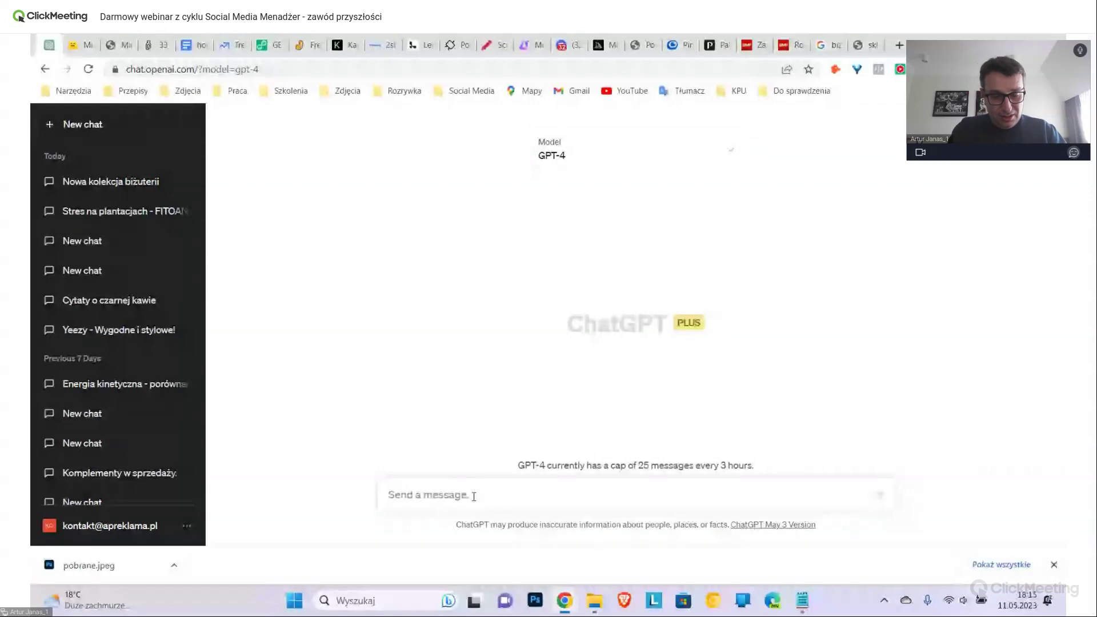
text(napisz wiersz, gdzie każdy ko)
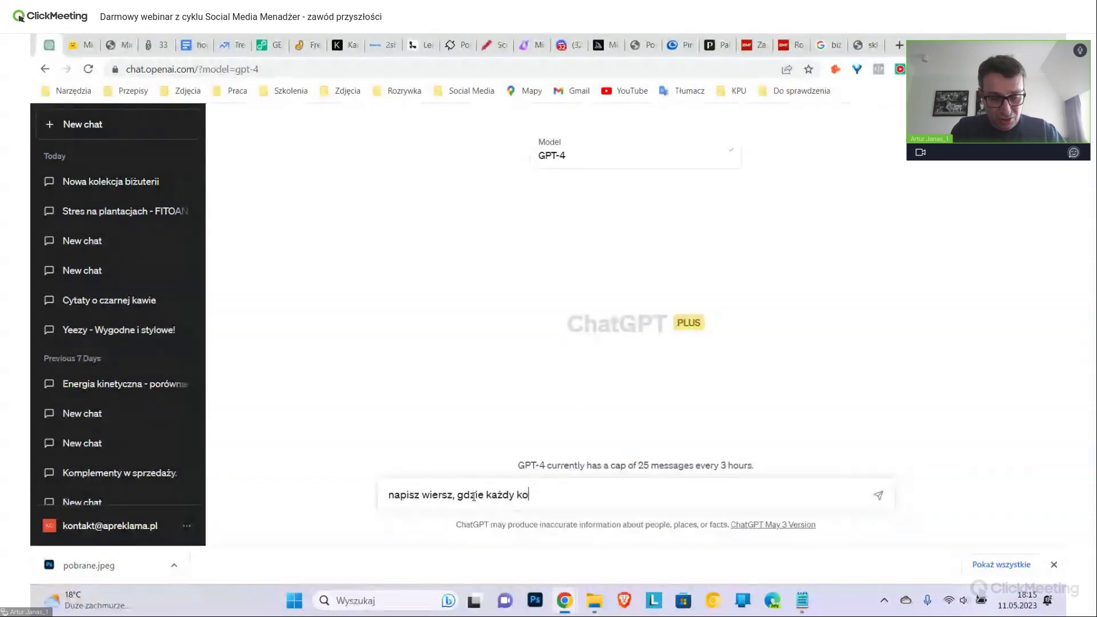
text(lejny wers zaczyna się od kolejnych liter imienia i)
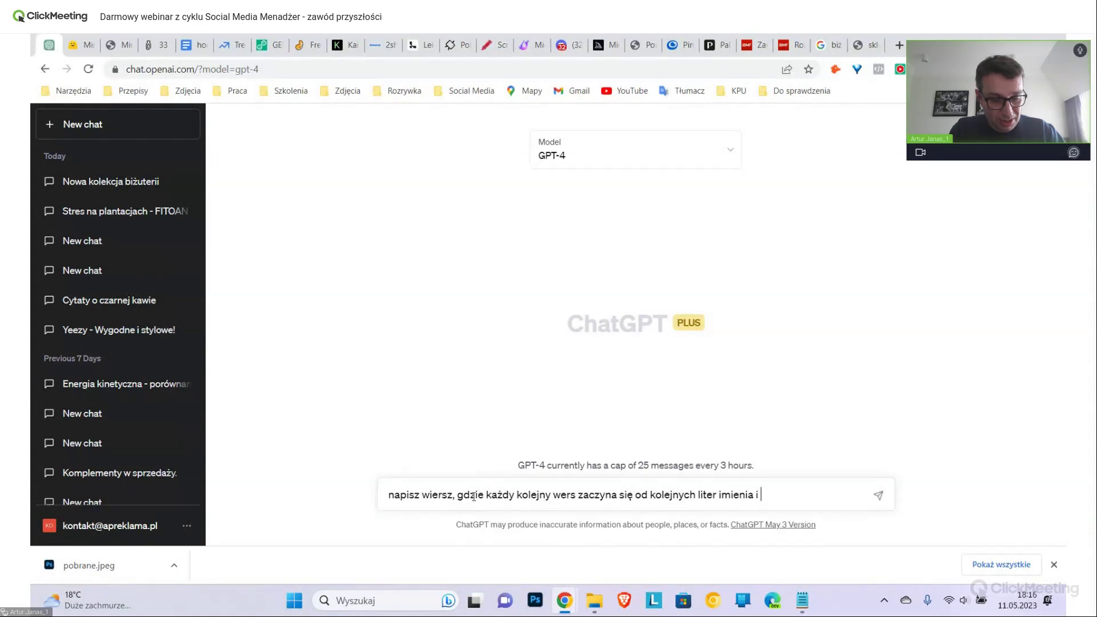
text( nazwiska)
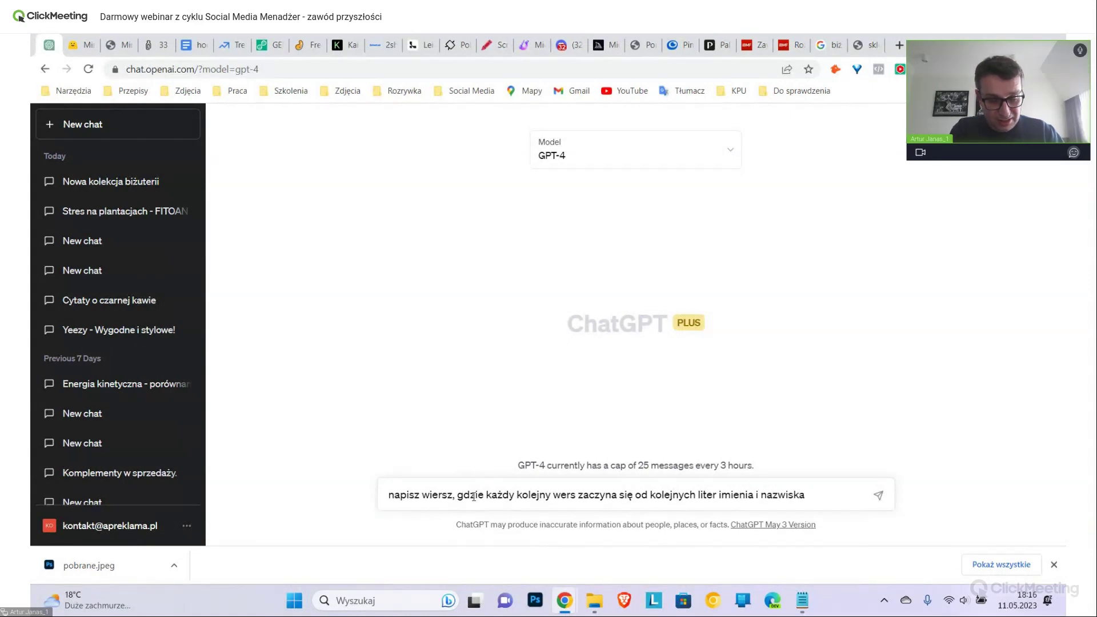
key(shift+Return)
key(ctrl+v)
key(Return)
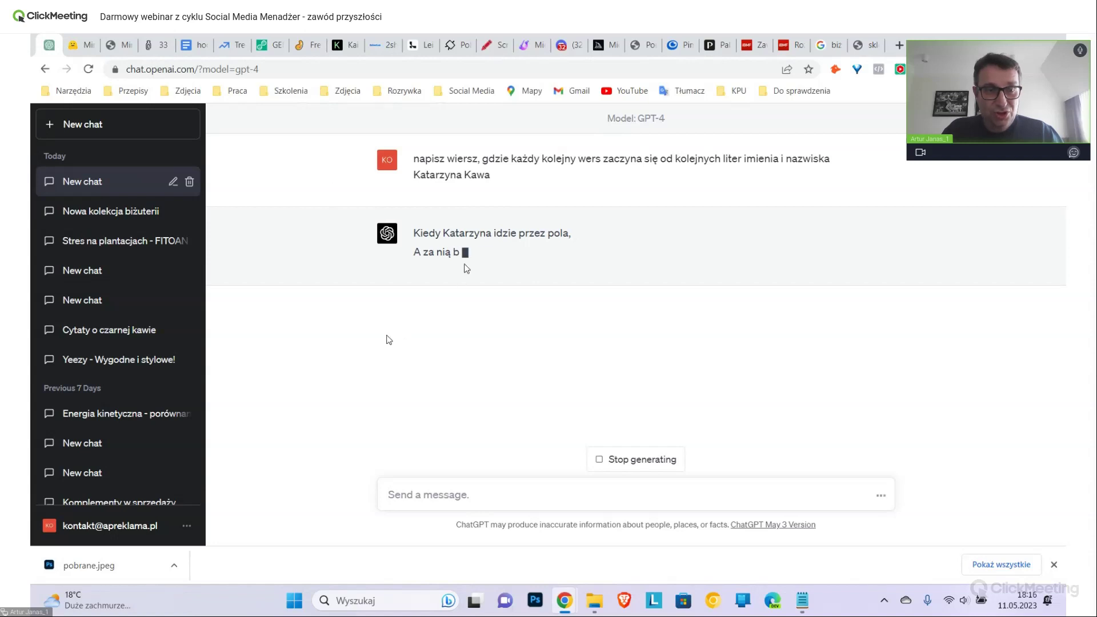
Check the response progress in the MiniGPT-4 demo and return to the ChatGPT conversation with the poem
click(86, 46)
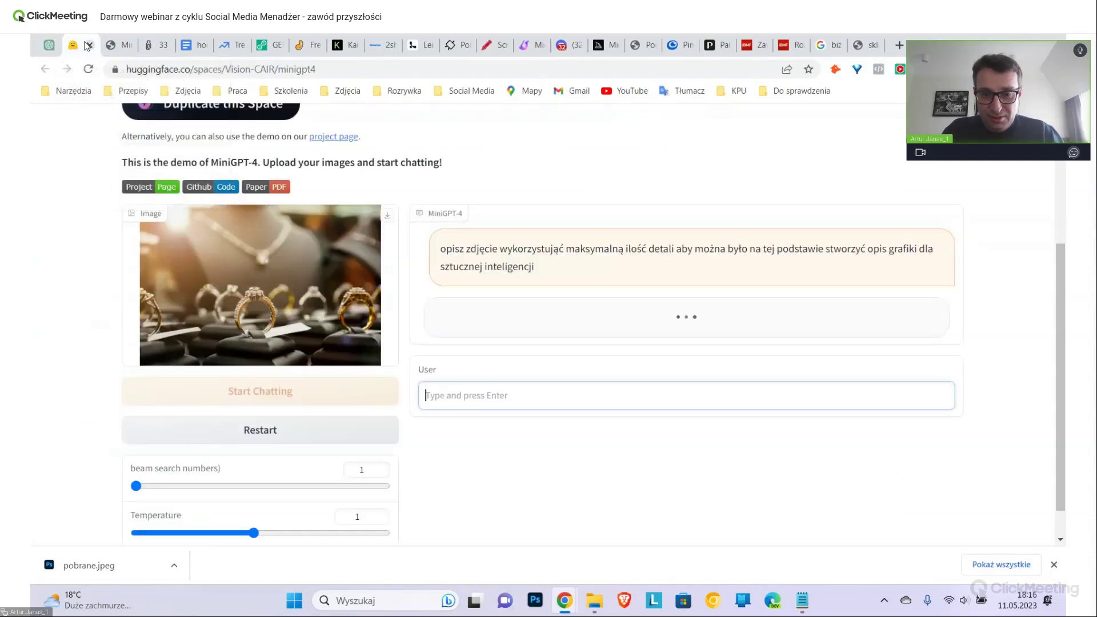
click(50, 45)
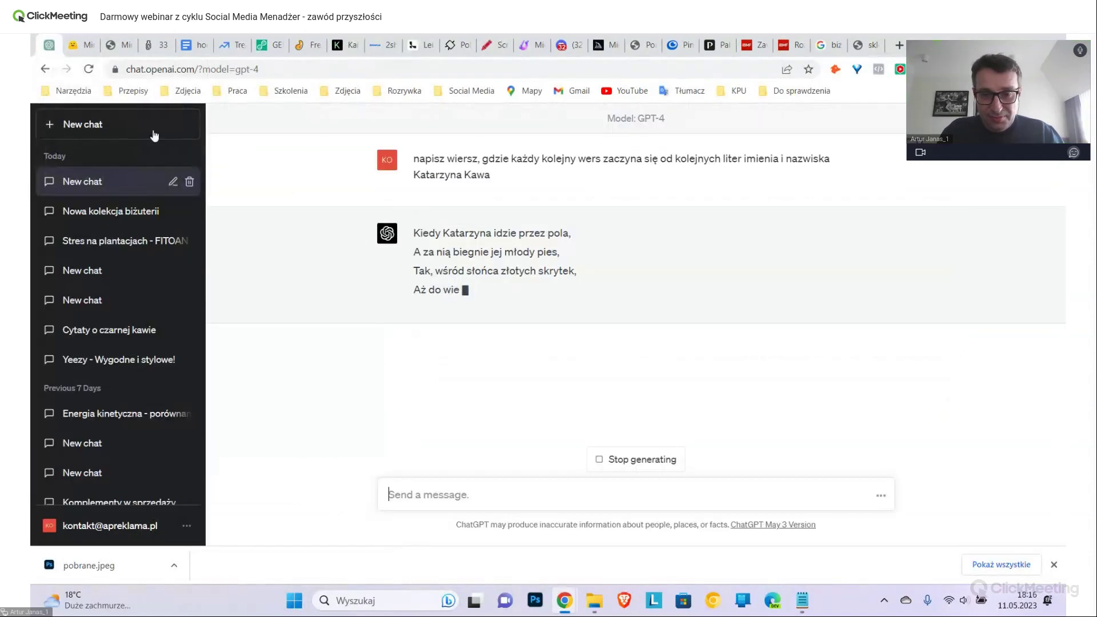